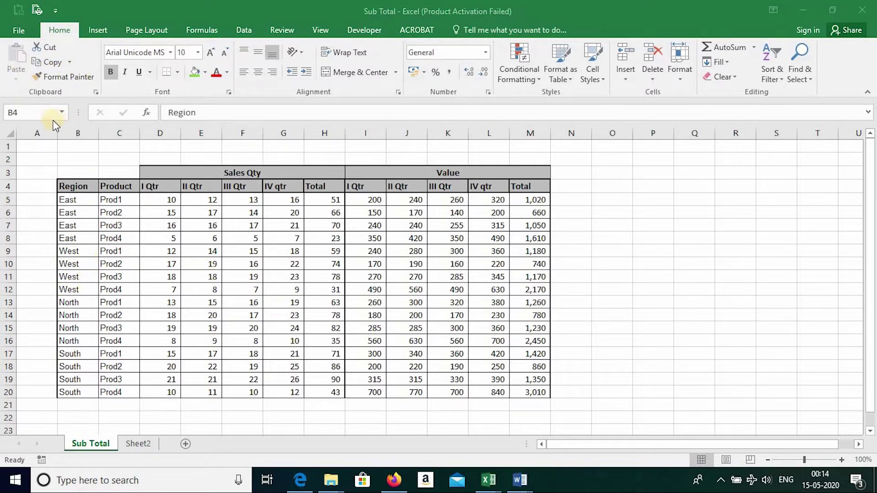
Start a Subtotal on the sales table beginning at cell B4 and set it to group at each change in Region
left_click(62, 31)
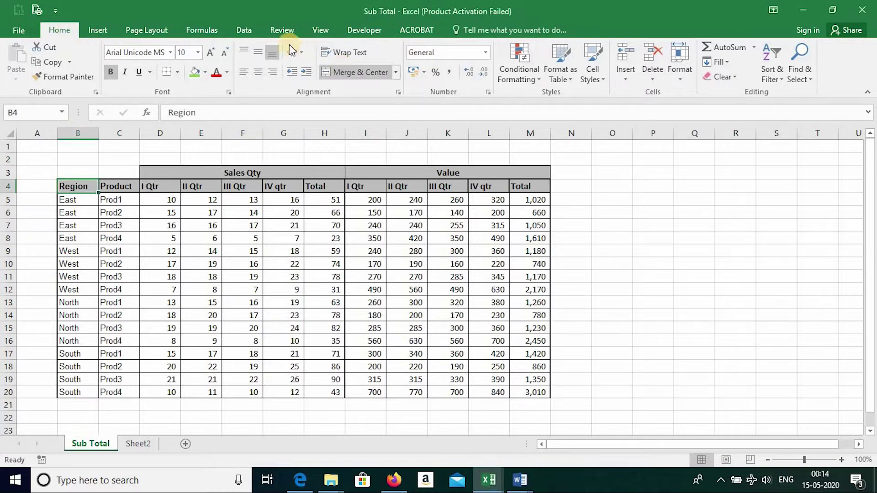
key("alt")
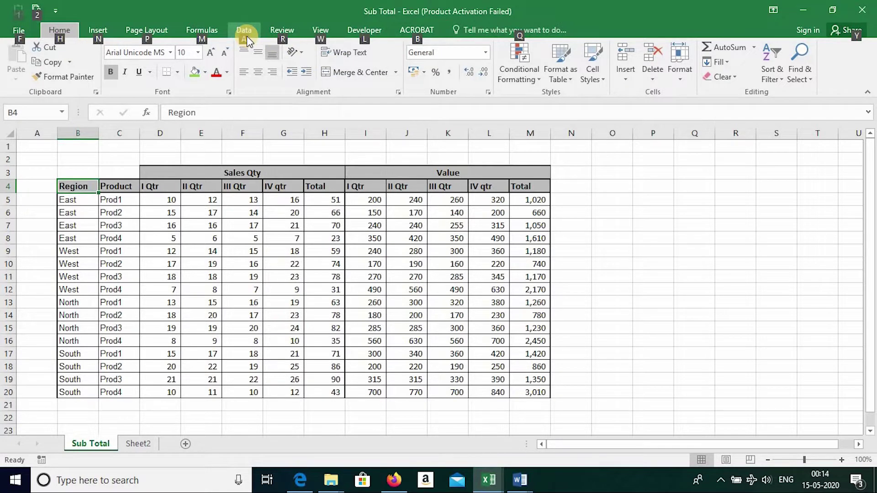
key("a")
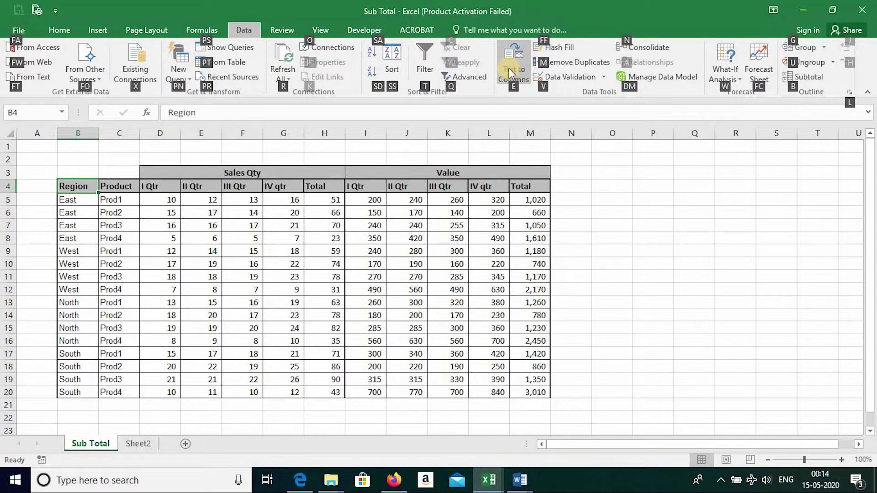
left_click(806, 81)
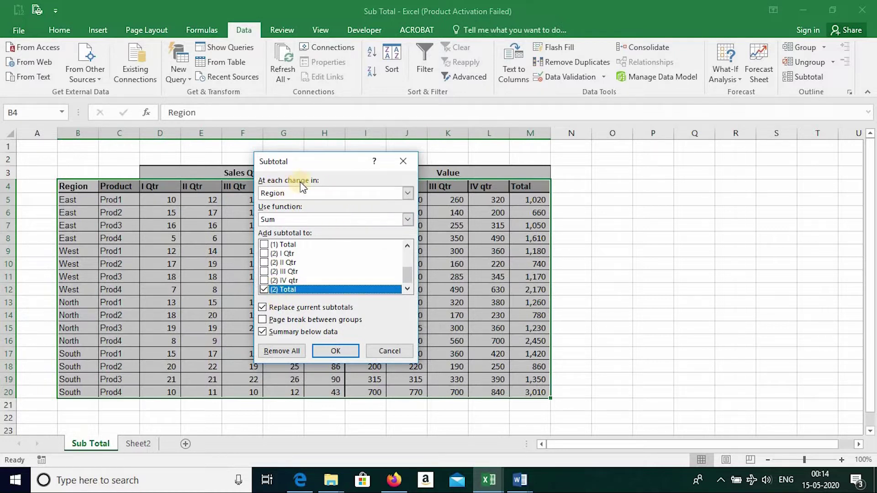
left_click(407, 193)
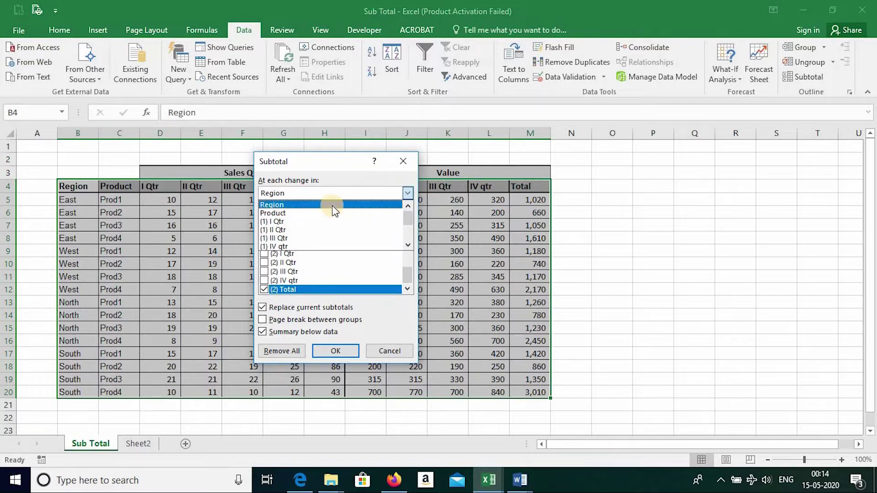
left_click(348, 163)
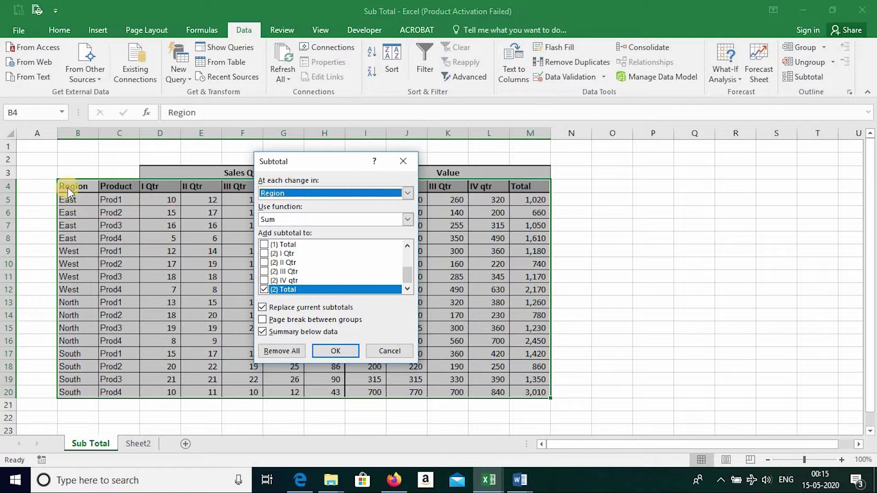
left_click(407, 193)
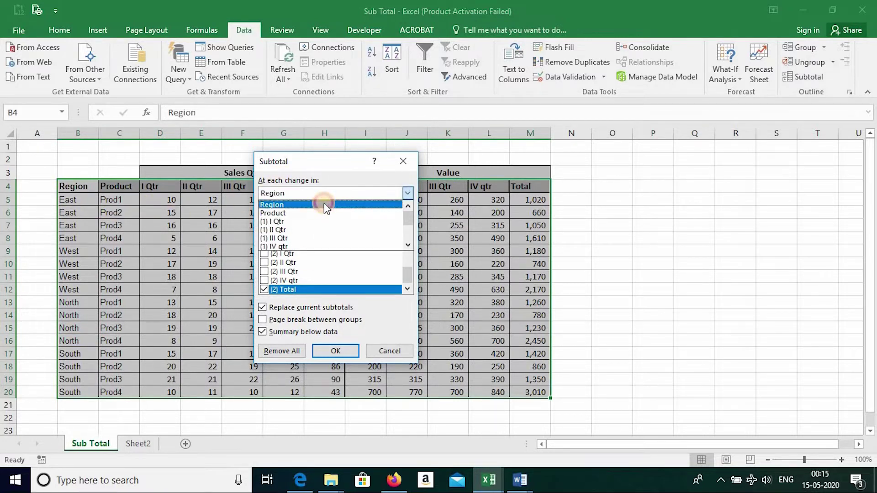
left_click(324, 204)
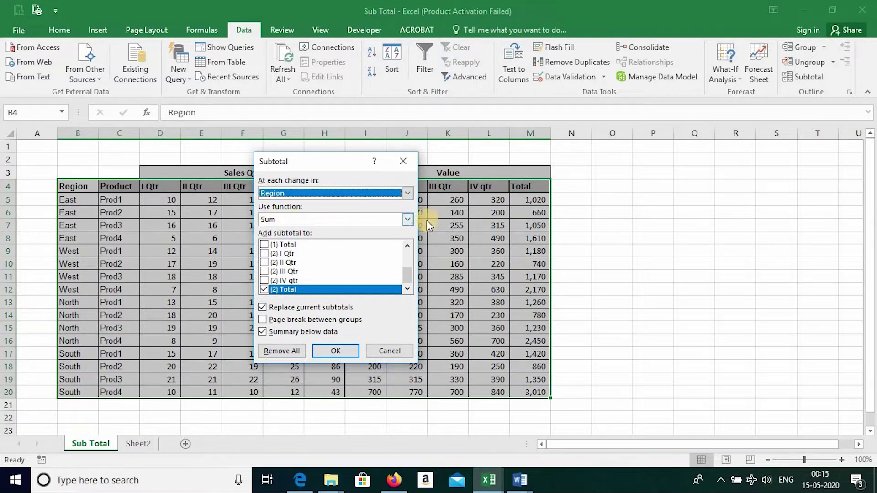
Review the available subtotal functions and choose Sum
left_click(407, 221)
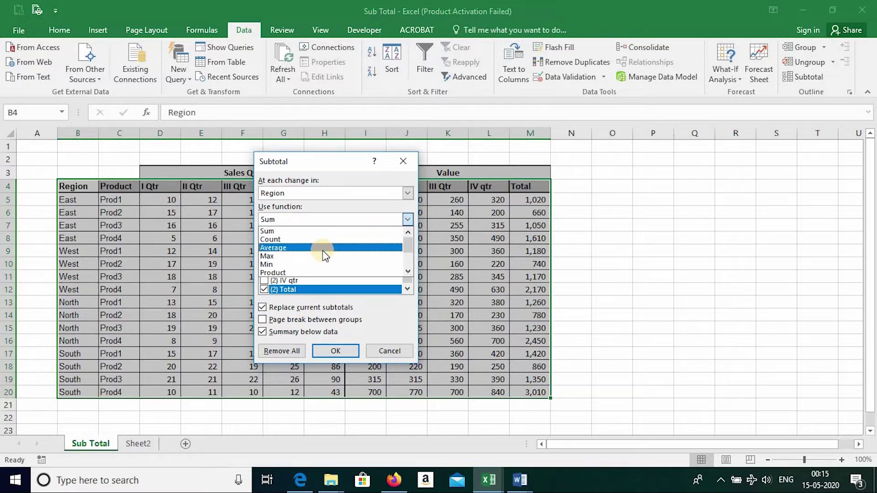
left_click(407, 272)
left_click(407, 272)
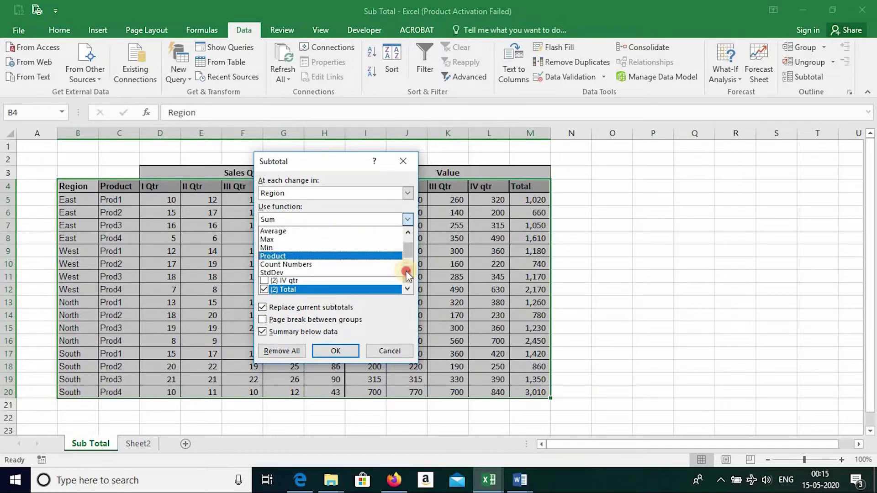
left_click(407, 272)
left_click_drag(409, 254, 410, 233)
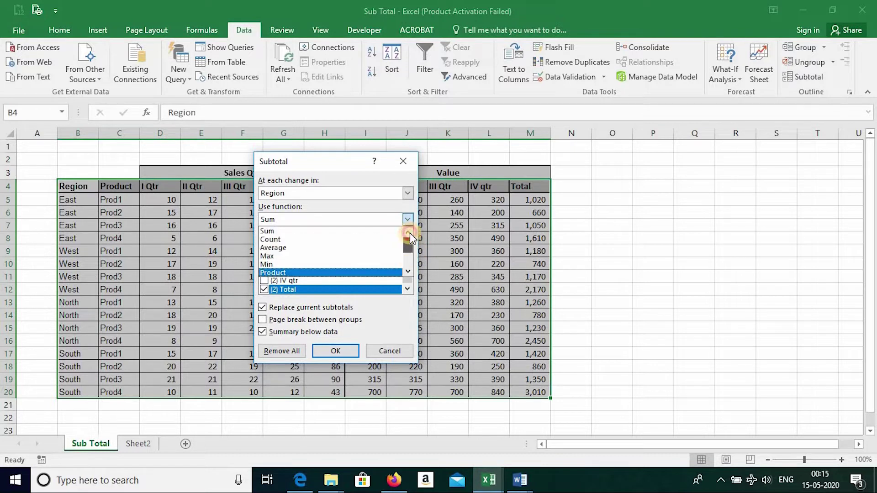
left_click(330, 231)
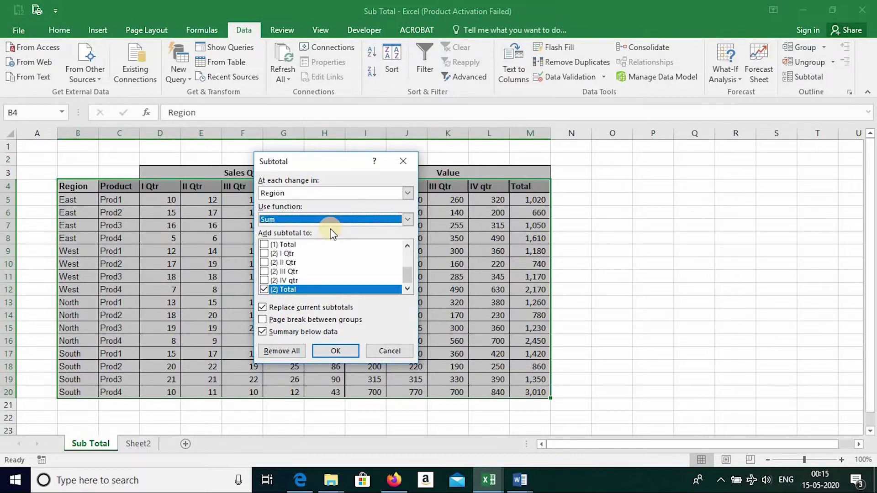
left_click(409, 220)
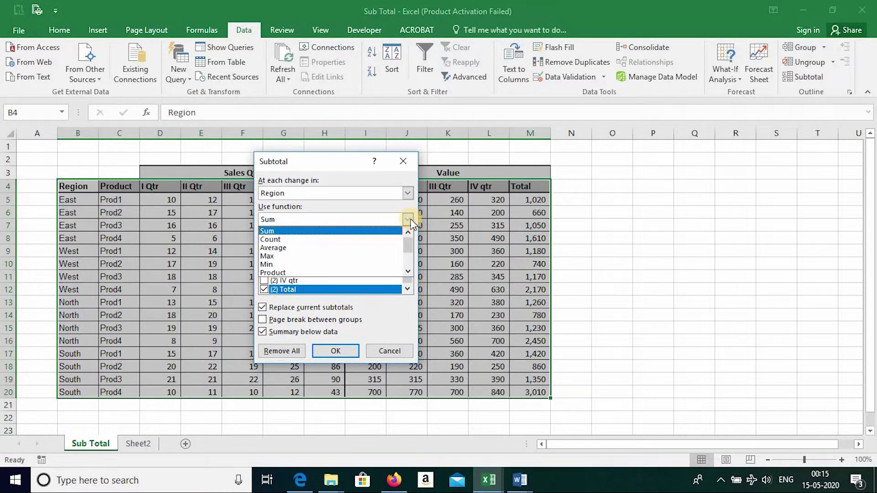
left_click(367, 226)
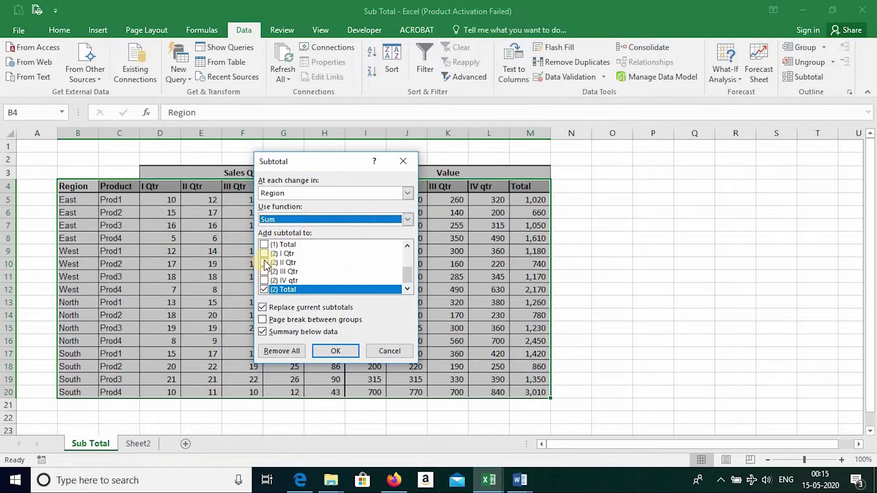
Include the Value columns I Qtr, II Qtr, III Qtr and IV qtr in the subtotal alongside the Value Total
mouse_move(406, 278)
left_mouse_down()
mouse_move(405, 254)
mouse_move(406, 290)
left_mouse_up()
left_click(264, 280)
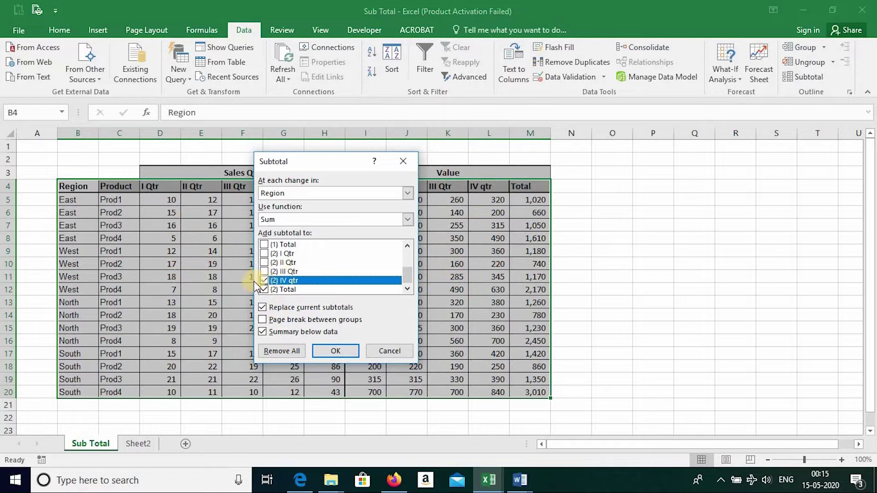
left_click(264, 272)
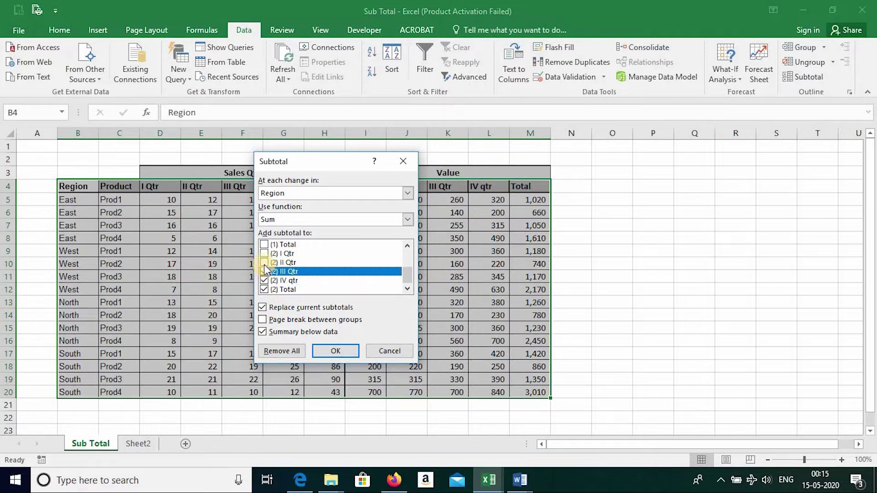
left_click(265, 262)
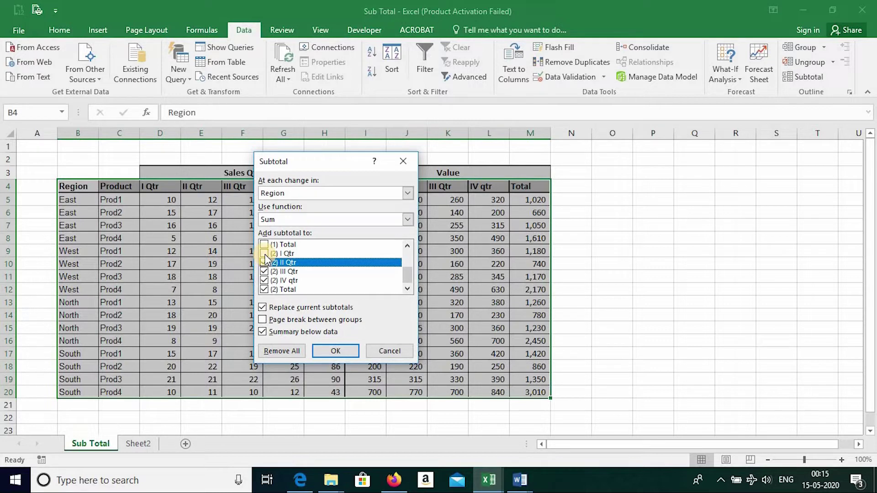
left_click(265, 254)
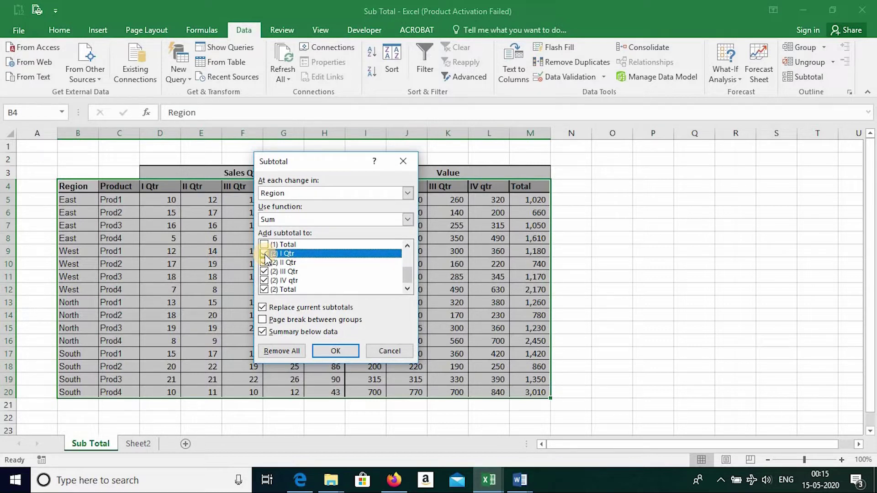
Include the Sales Qty Total and all four Sales Qty quarter columns in the subtotal, and apply it to the table
key("Up")
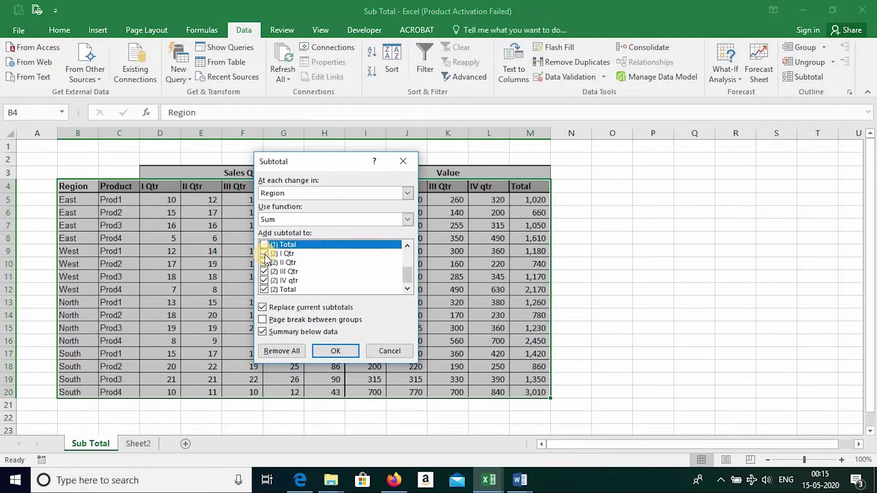
key("space")
key("Up")
key("space")
key("Up")
key("space")
key("Up")
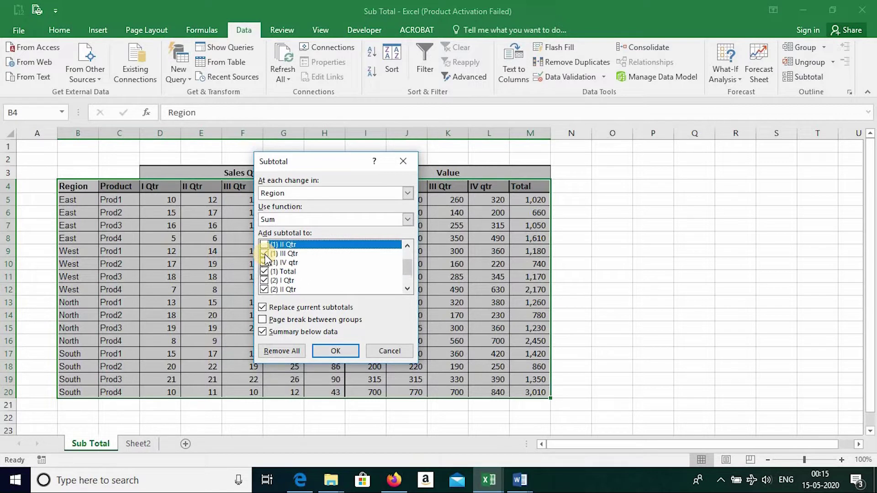
key("space")
key("Up")
key("space")
key("Up")
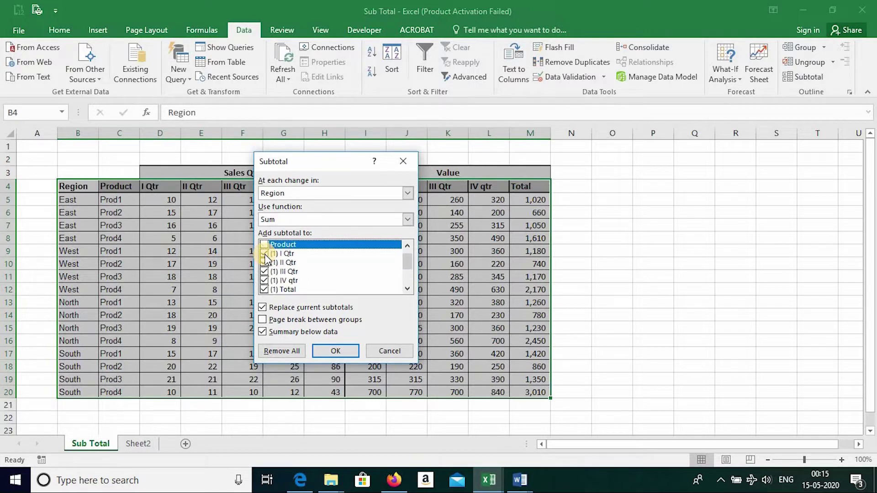
key("Up")
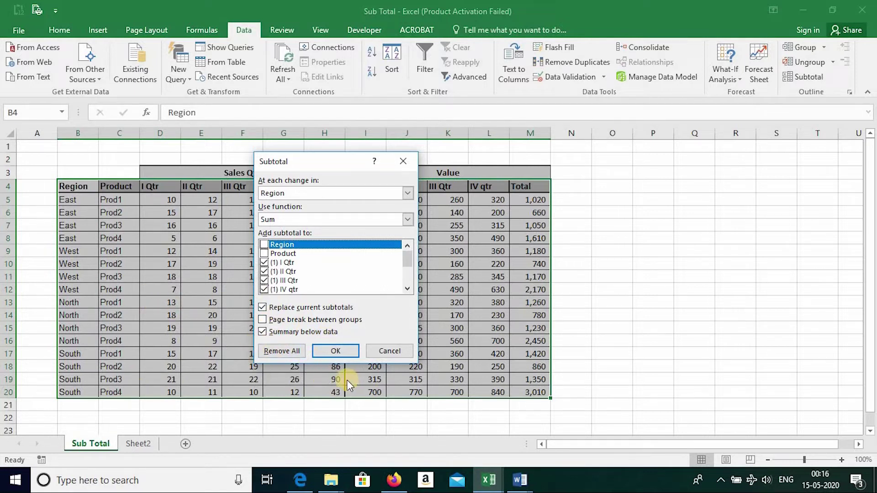
left_click(339, 351)
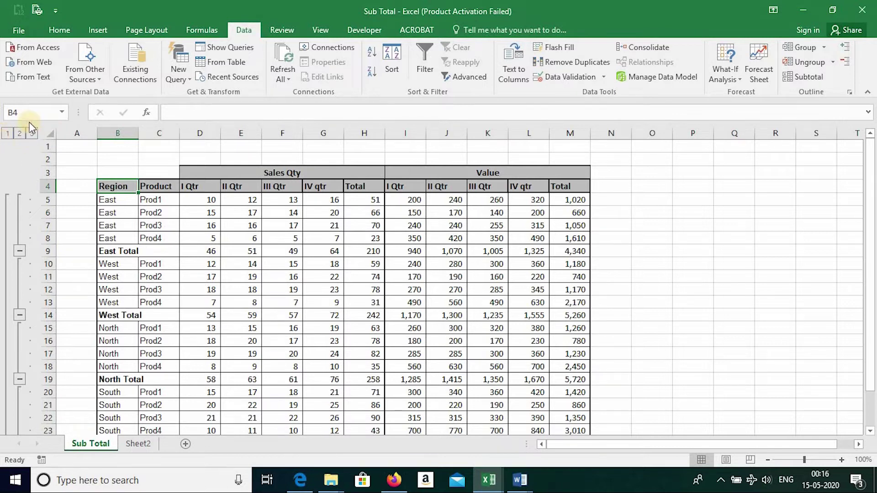
Collapse the outline to the region totals and grand total, and copy the summary range B3:M25
left_click(7, 132)
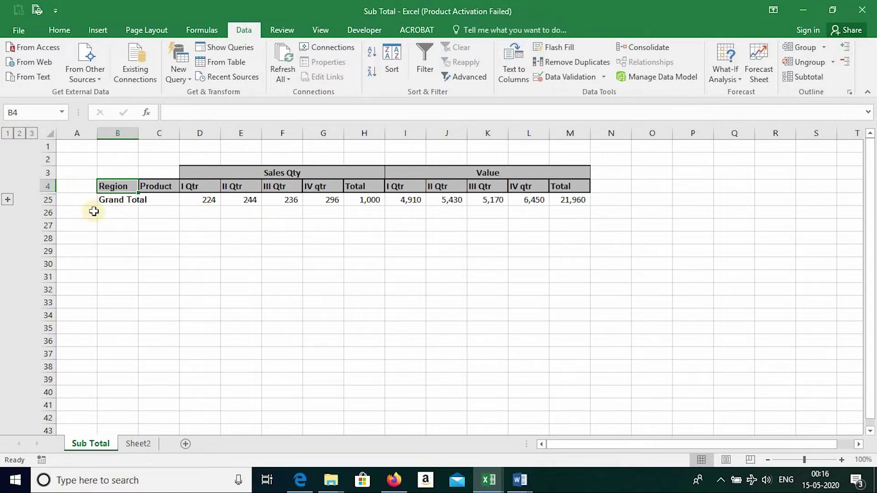
left_click(20, 133)
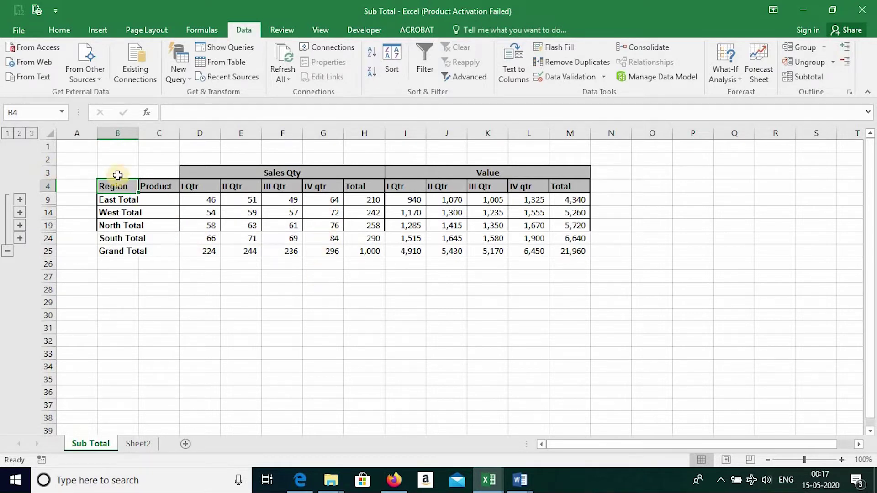
left_click_drag(118, 175, 445, 252)
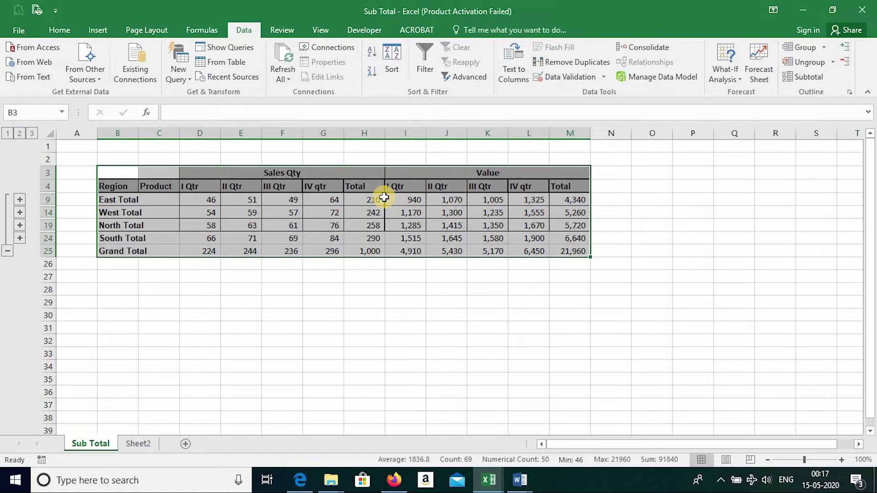
key("ctrl+c")
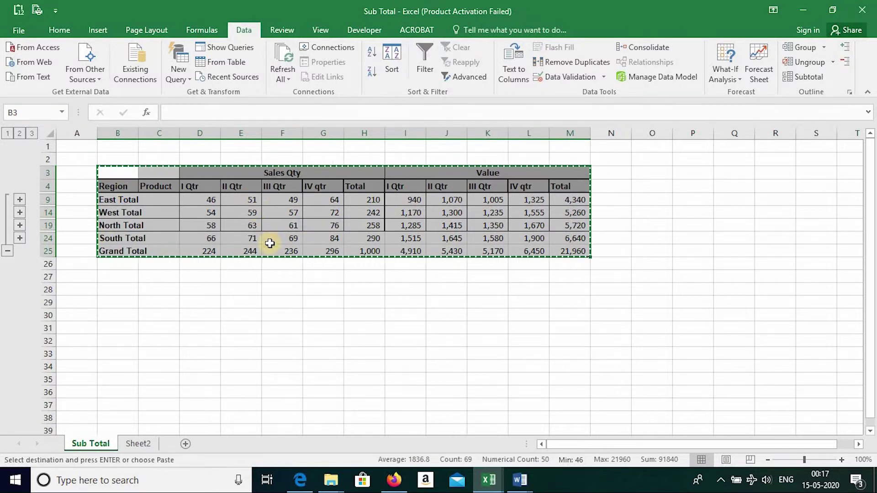
Try pasting the copied summary into Sheet2 starting at cell A9, and review the pasted rows
left_click(137, 444)
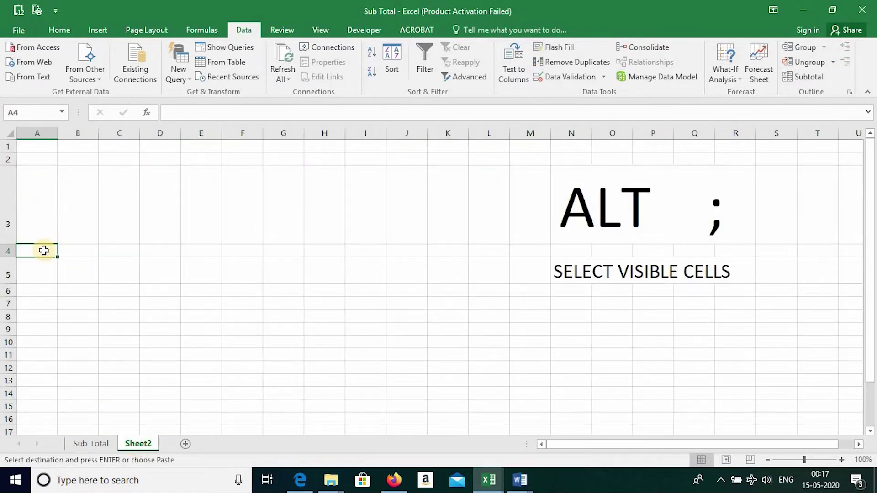
left_click(40, 181)
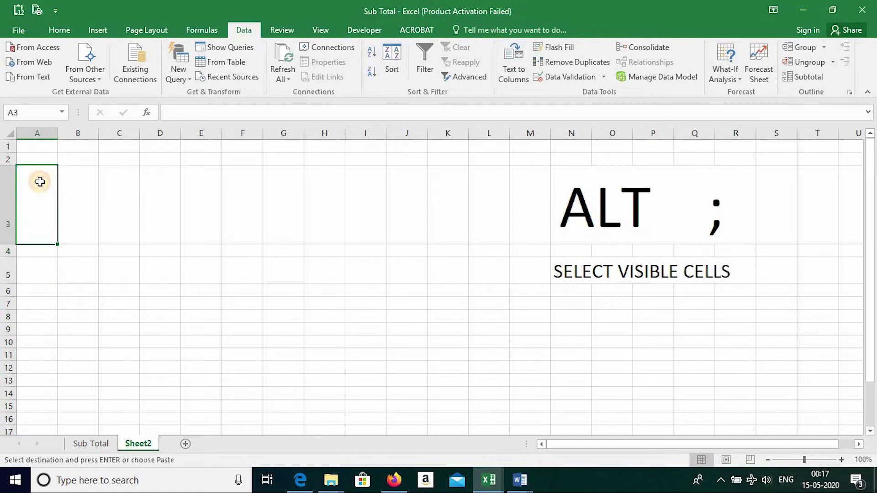
left_click(40, 326)
key("ctrl+v")
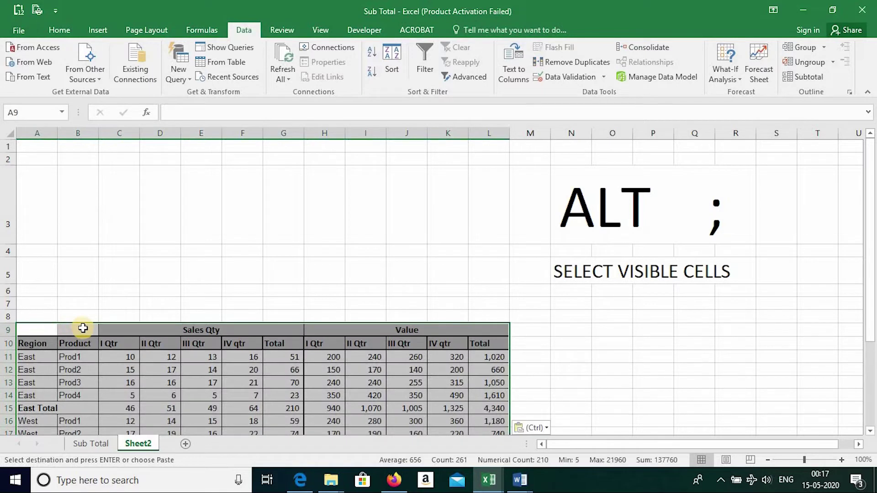
scroll(78, 324, "down", 4)
scroll(83, 328, "up", 3)
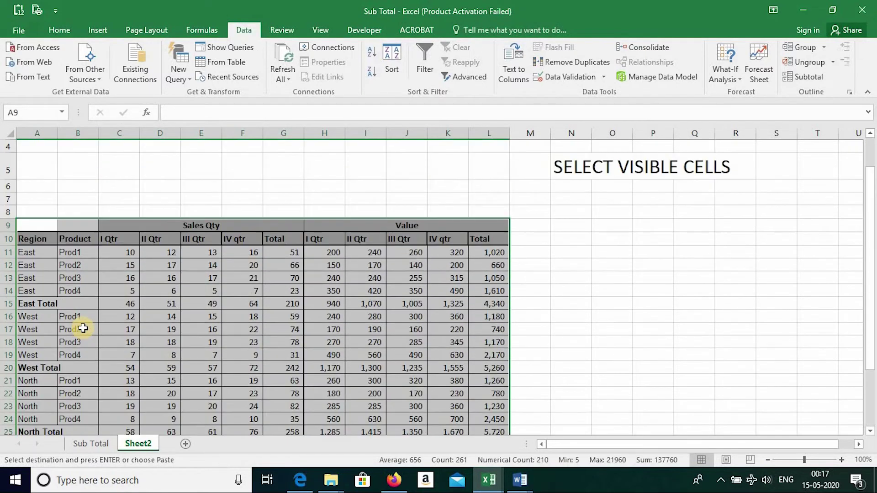
Compare the paste with the collapsed summary on the Sub Total sheet, and undo the paste on Sheet2
left_click(94, 443)
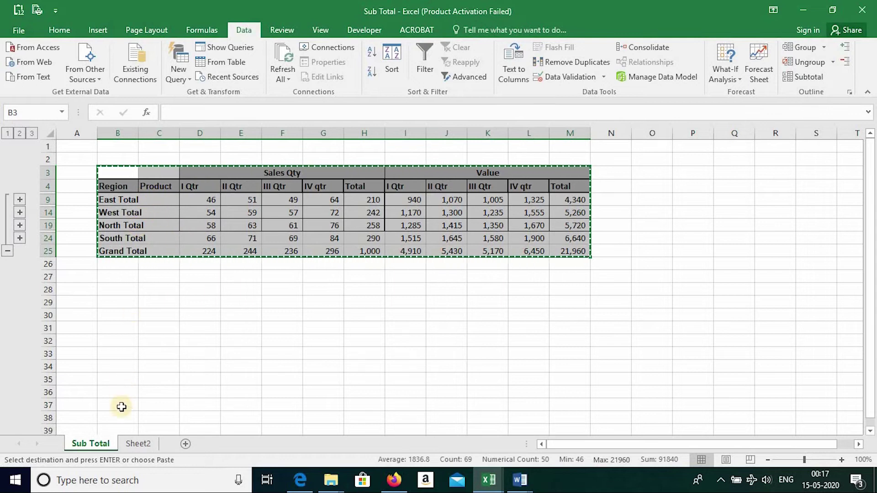
left_click(137, 444)
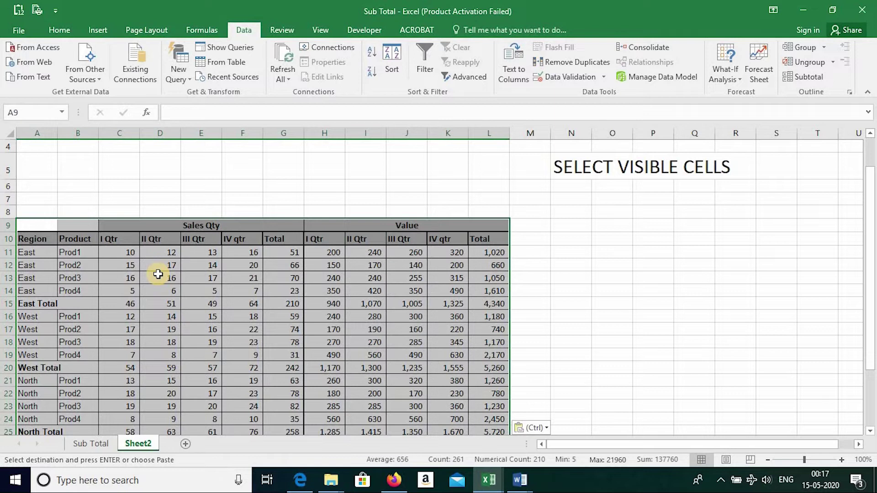
key("ctrl+z")
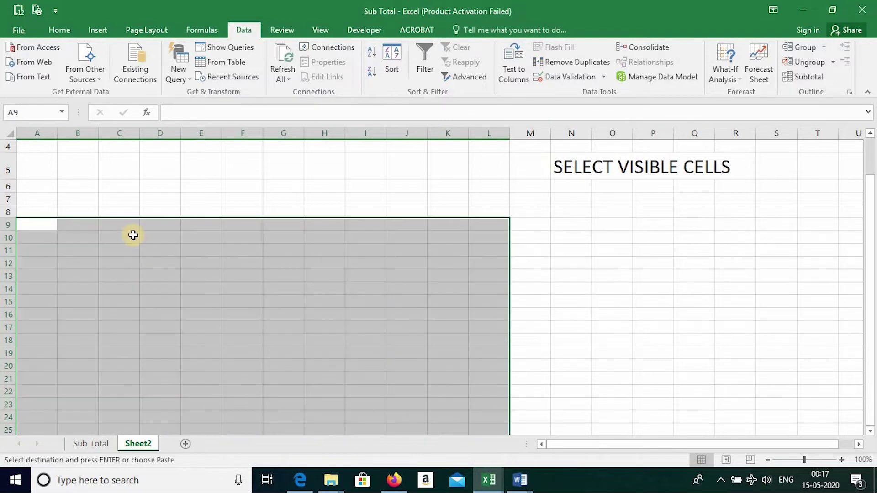
left_click(146, 201)
scroll(578, 188, "up", 1)
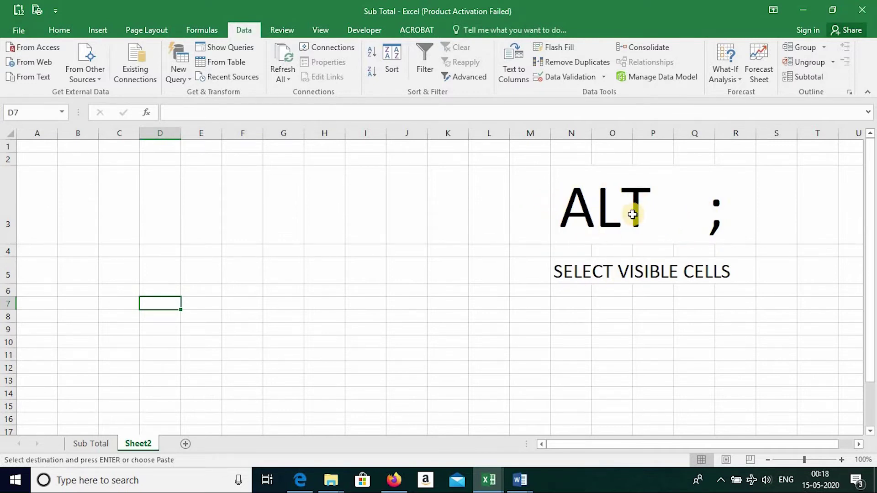
Select the collapsed summary range B3:M25 on the Sub Total sheet, limit the selection to visible cells only, and copy it
left_click(83, 442)
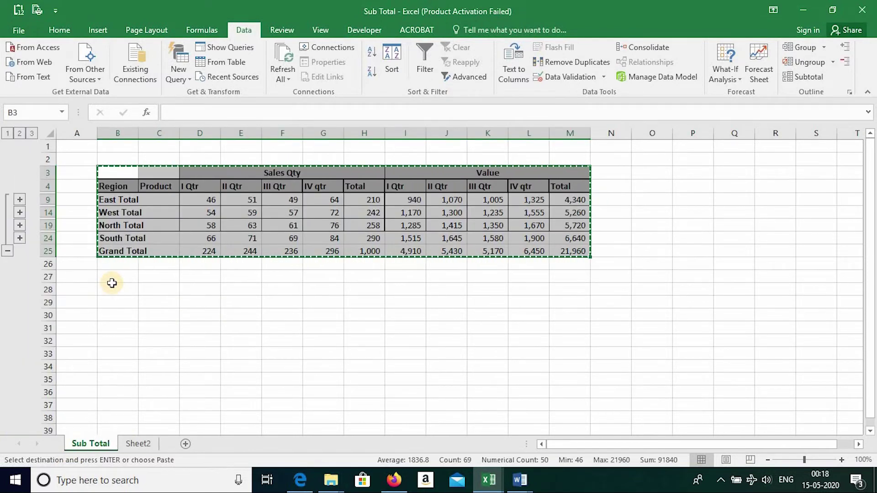
key("Escape")
key("Down")
key("Up")
key("shift+Down")
key("shift+Down")
key("shift+Down")
key("shift+Down")
key("shift+Down")
key("shift+Down")
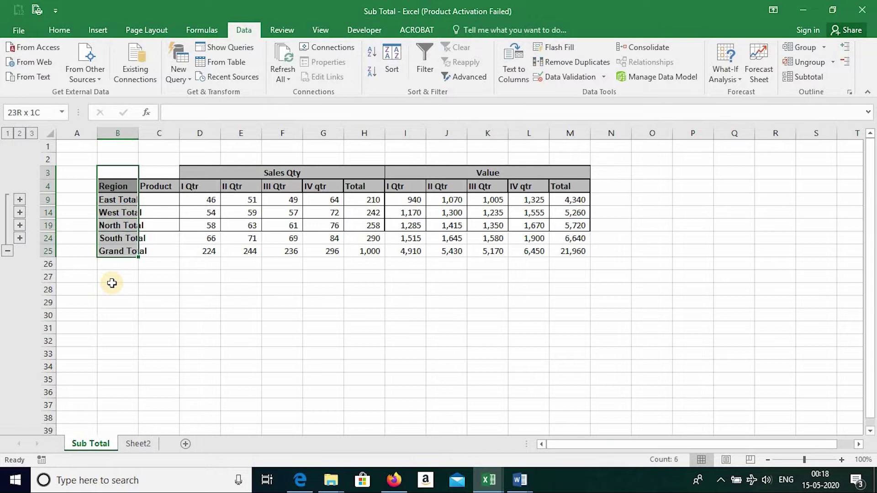
key("shift+Right")
key("shift+Right")
key("shift+Right")
key("shift+Right")
key("shift+Right")
key("shift+Right")
key("shift+Right")
key("shift+Right")
key("shift+Right")
key("shift+Right")
key("shift+Right")
key("shift+Right")
key("shift+Left")
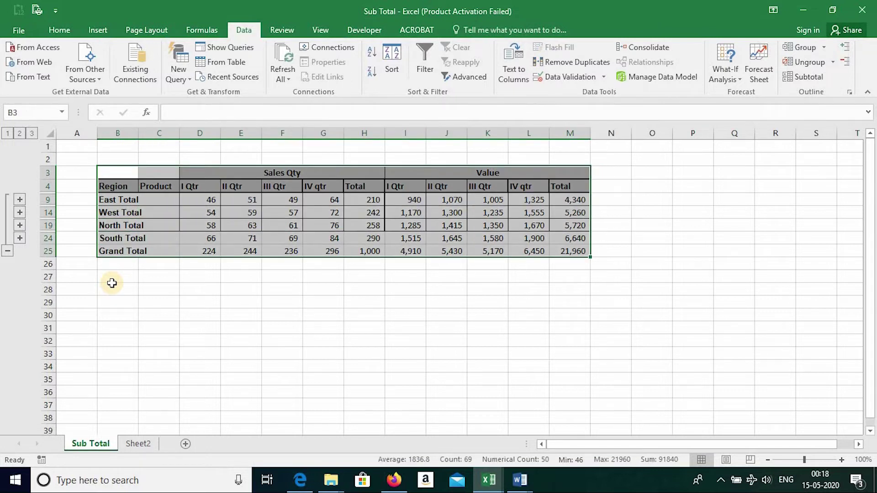
key("alt+semicolon")
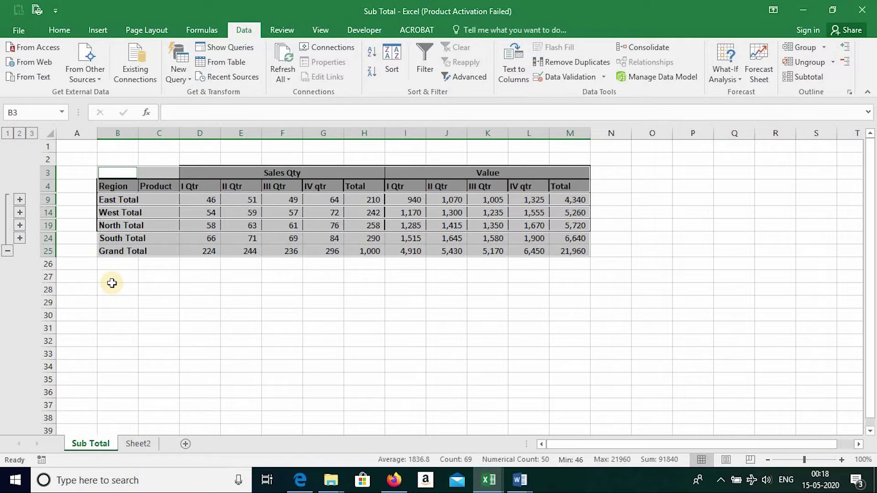
key("ctrl+c")
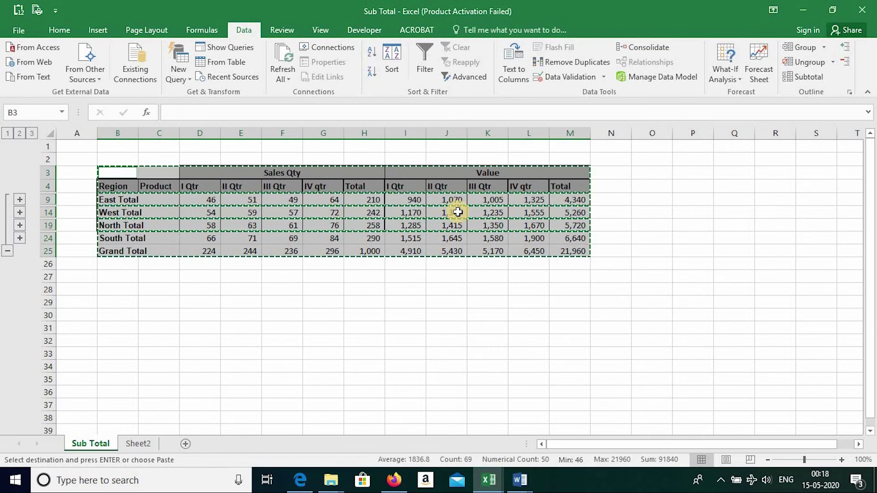
Paste the copied visible summary rows into Sheet2 starting at cell A9, and compare them with the source on the Sub Total sheet
left_click(136, 442)
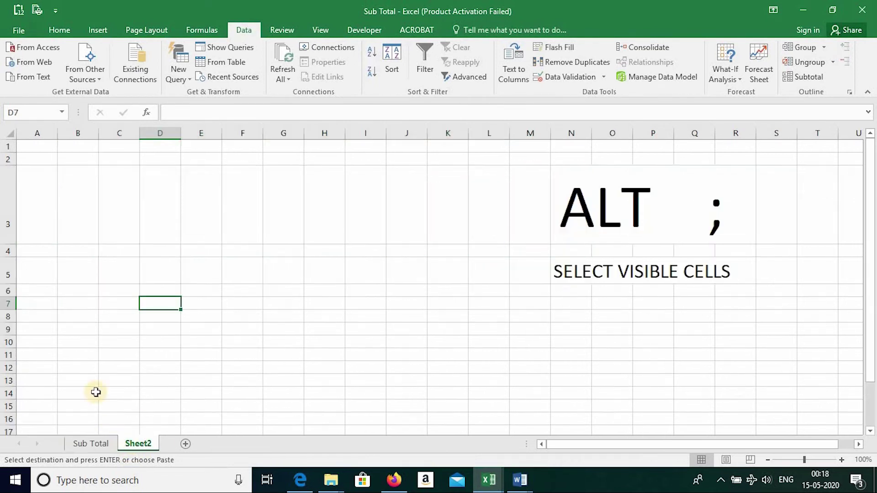
left_click(42, 325)
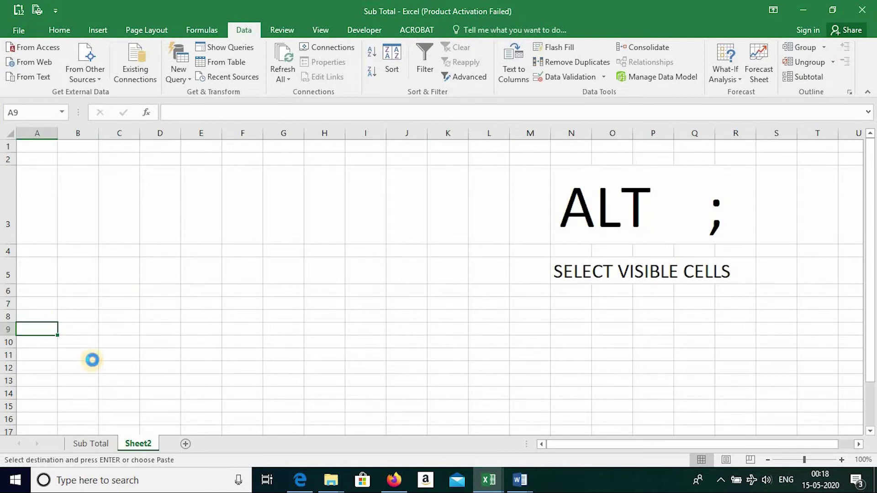
key("ctrl+v")
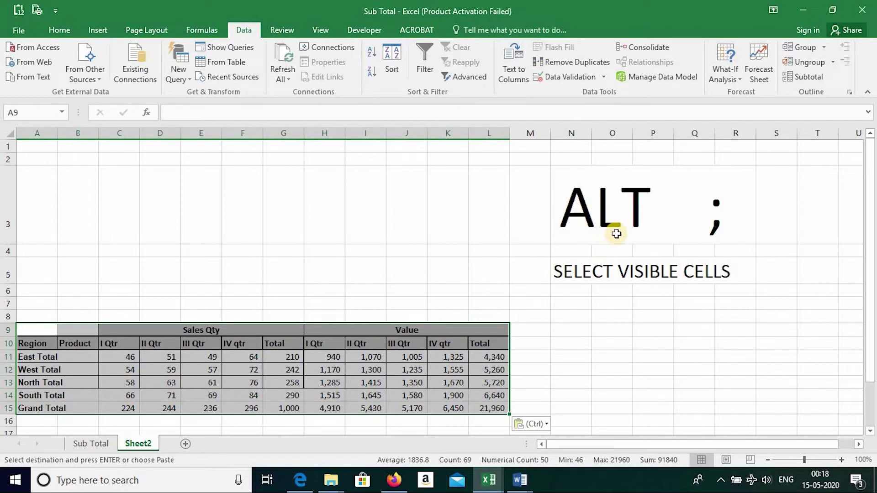
left_click(583, 295)
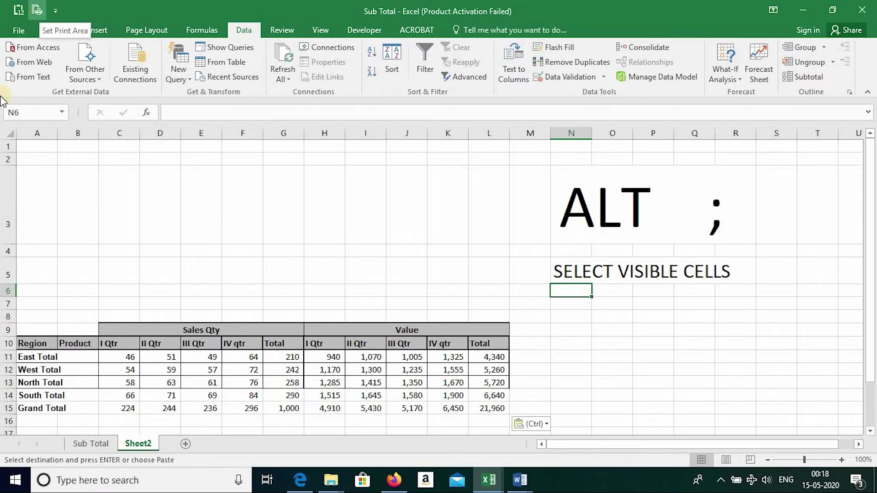
left_click(199, 364)
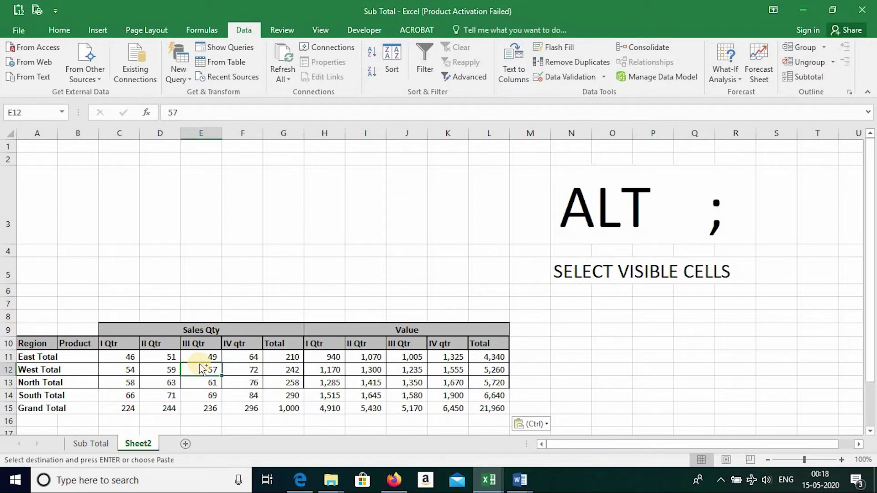
key("ctrl+Page_Up")
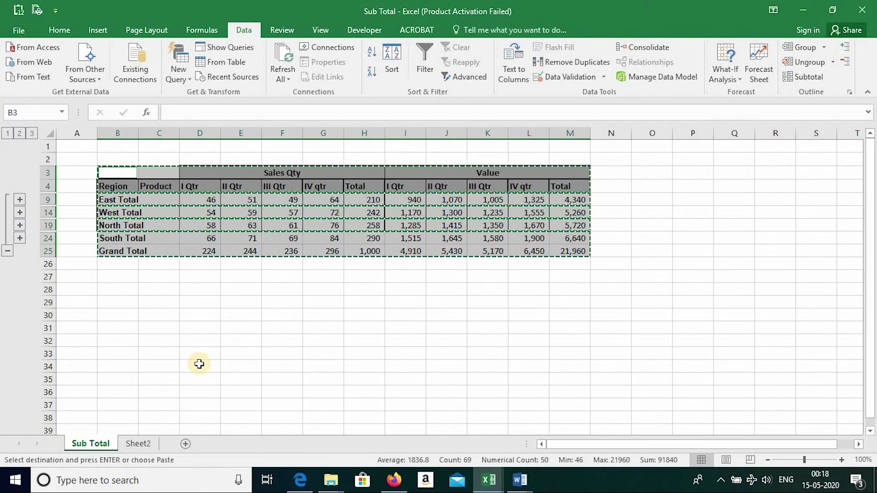
key("ctrl+Page_Down")
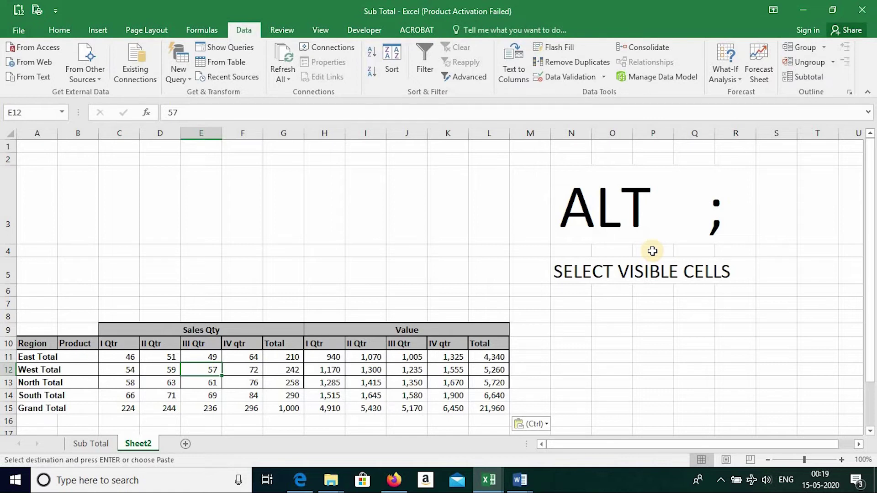
Return to the Sub Total sheet, clear the copy selection, and expand the outline to show all detail rows
key("ctrl+Page_Up")
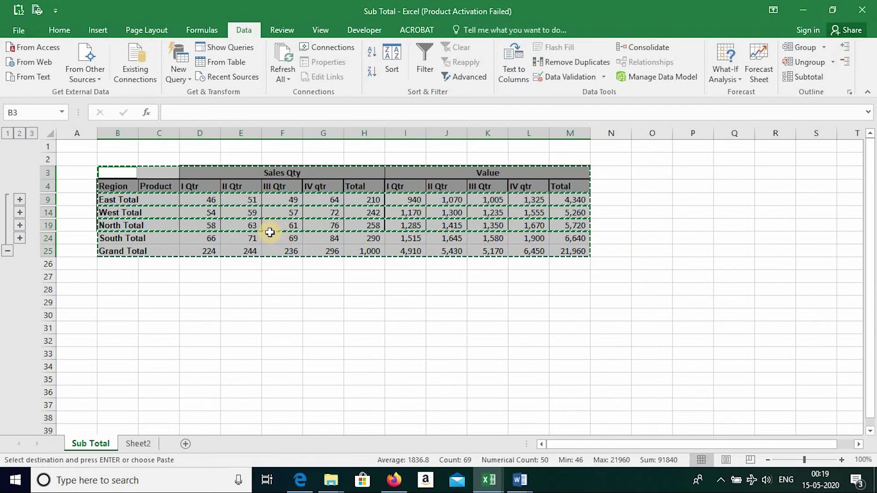
key("Escape")
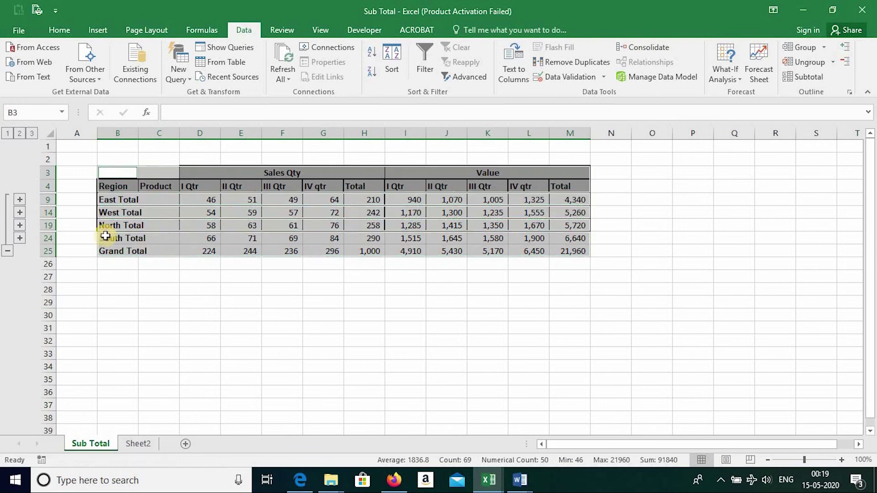
left_click(31, 133)
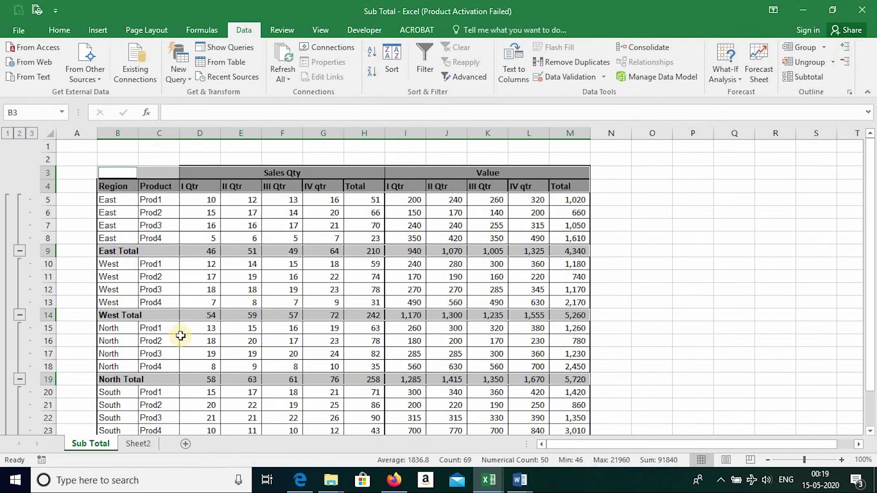
left_click(281, 278)
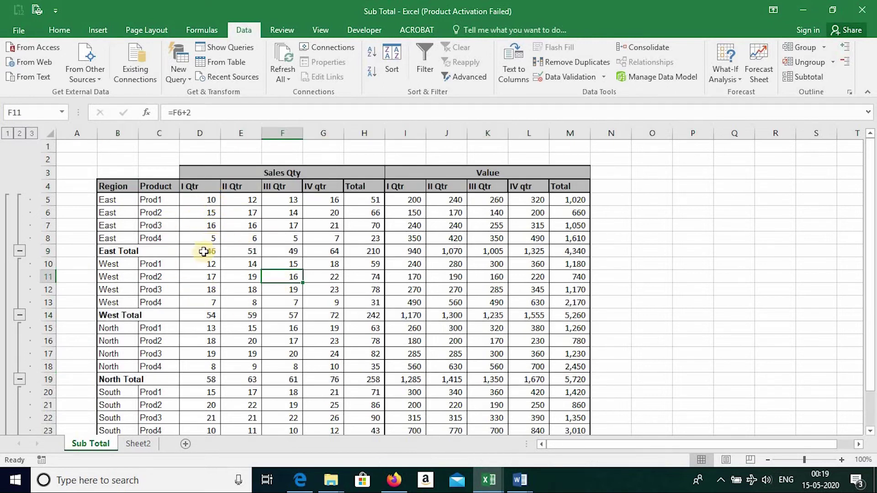
scroll(207, 359, "down", 3)
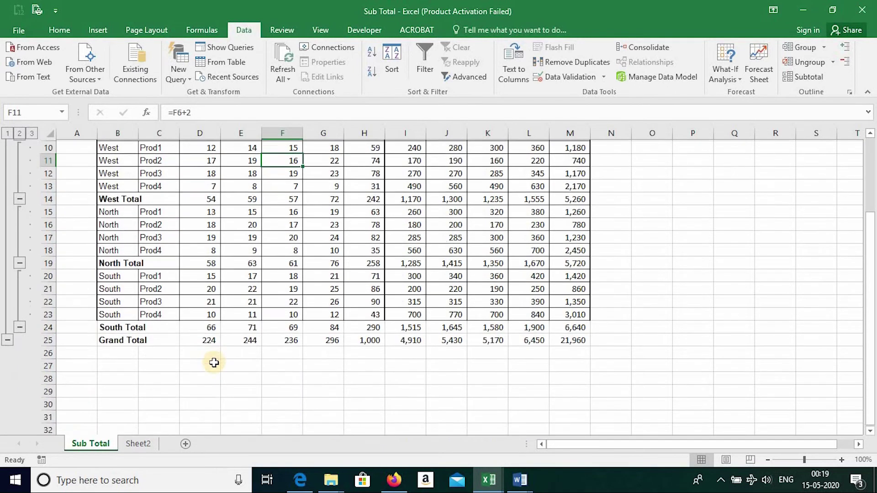
scroll(242, 337, "up", 3)
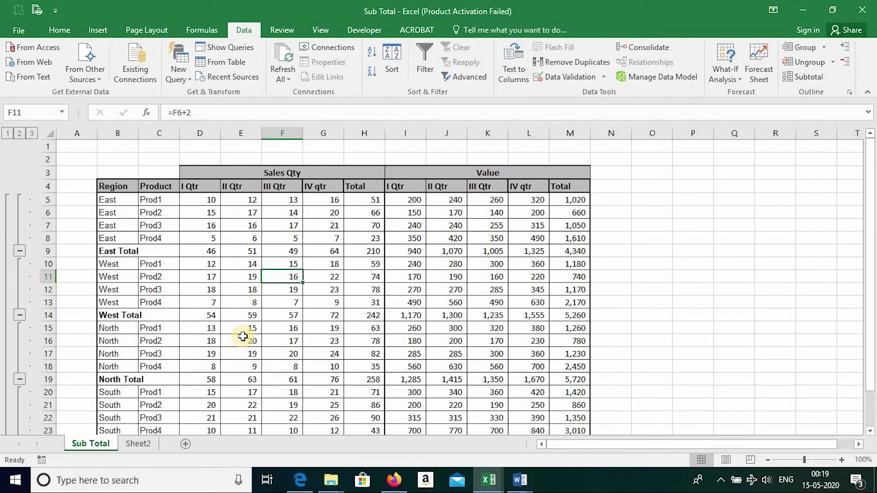
Remove all subtotals from the sales table on the Sub Total sheet
left_click(153, 216)
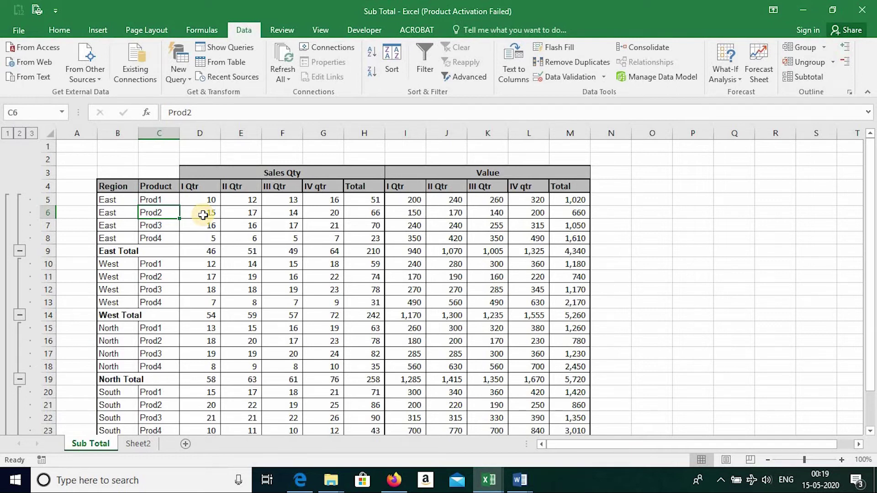
key("alt")
key("a")
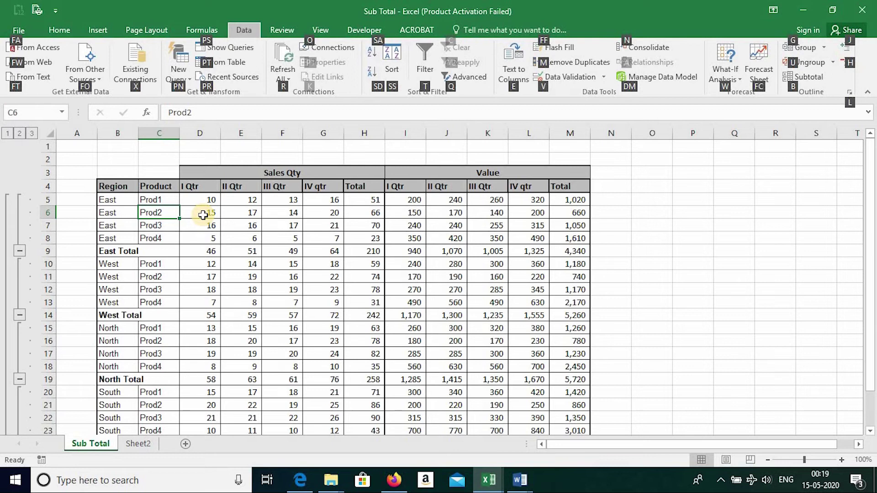
key("b")
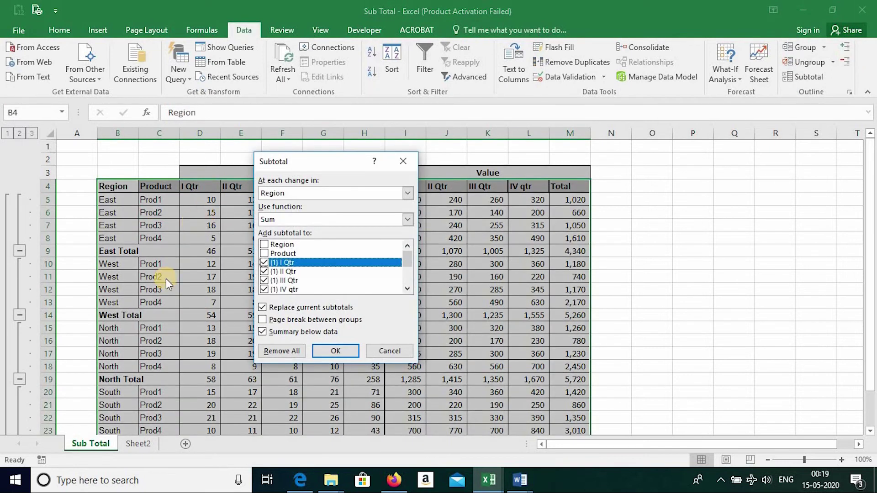
left_click(277, 352)
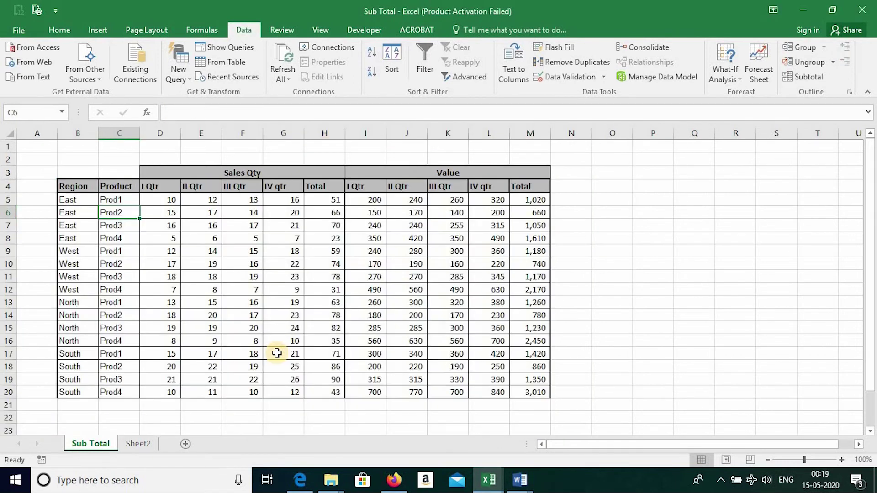
Examine how the products are ordered in the Product column of the sales table
left_click(130, 186)
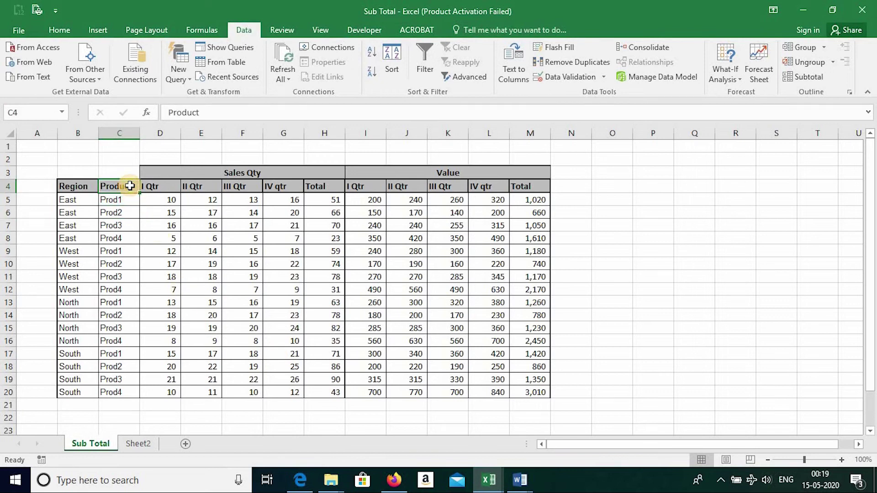
key("Down")
key("Down")
key("Down")
key("Down")
key("Down")
key("Down")
key("Up")
key("Up")
key("Up")
key("Up")
key("Up")
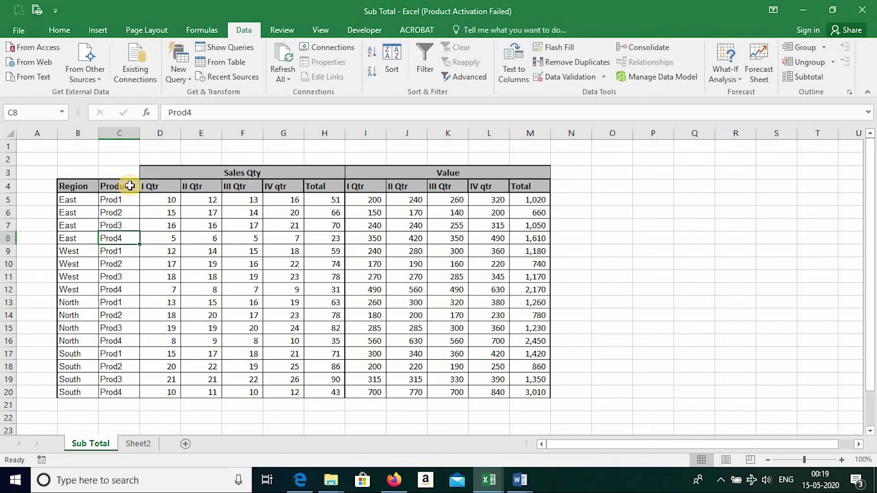
key("Up")
Try to sort the sales table B4:M20 by Product from A to Z, and undo the sort
key("Left")
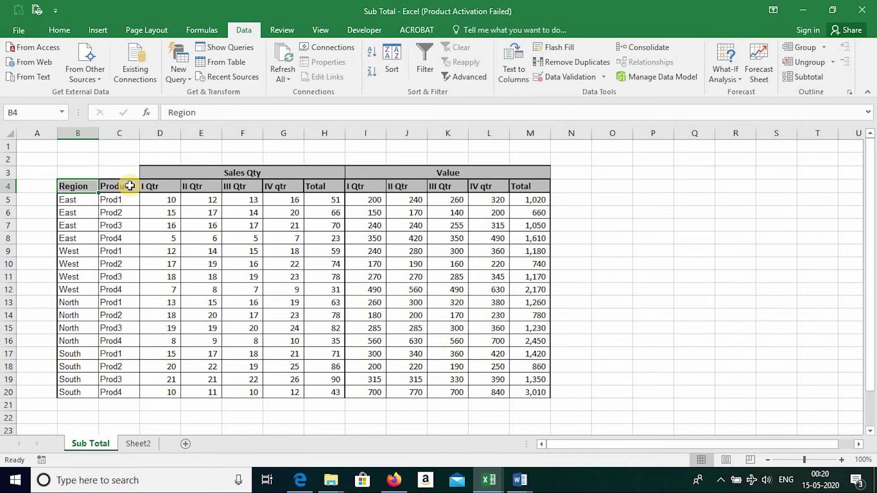
key("ctrl+shift+Down")
key("ctrl+shift+Right")
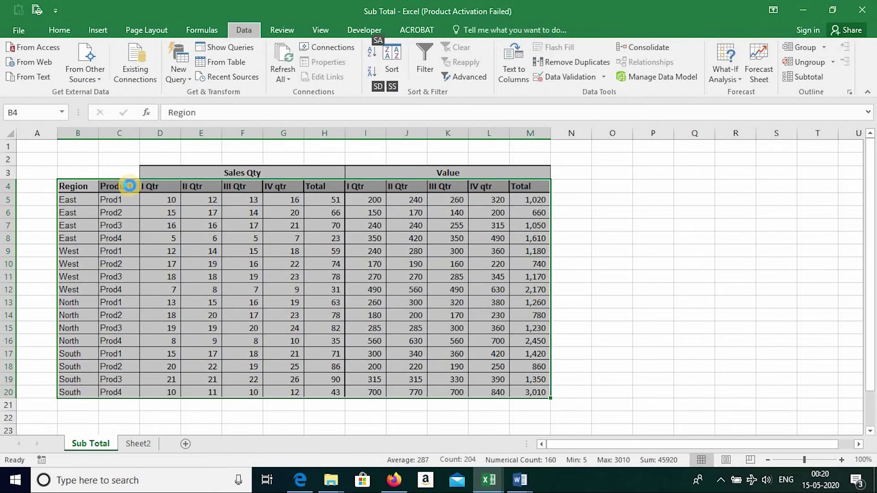
key("Return")
key("alt+d+s")
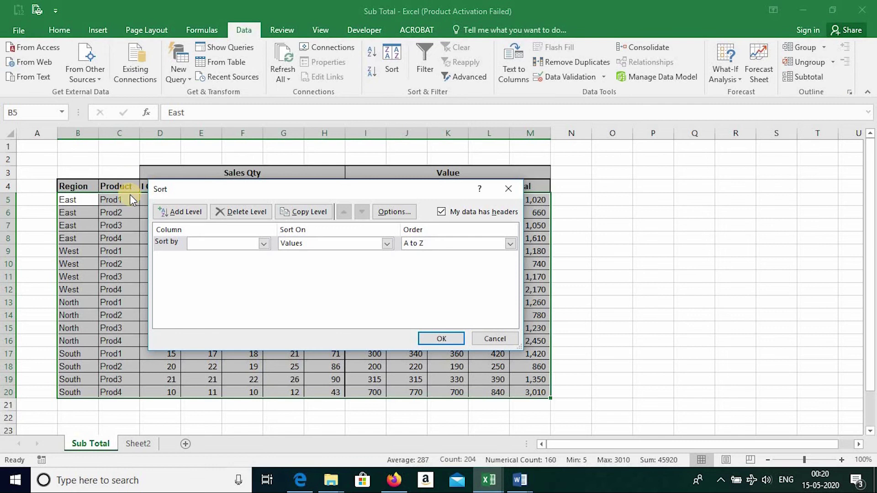
left_click(265, 243)
left_click(240, 261)
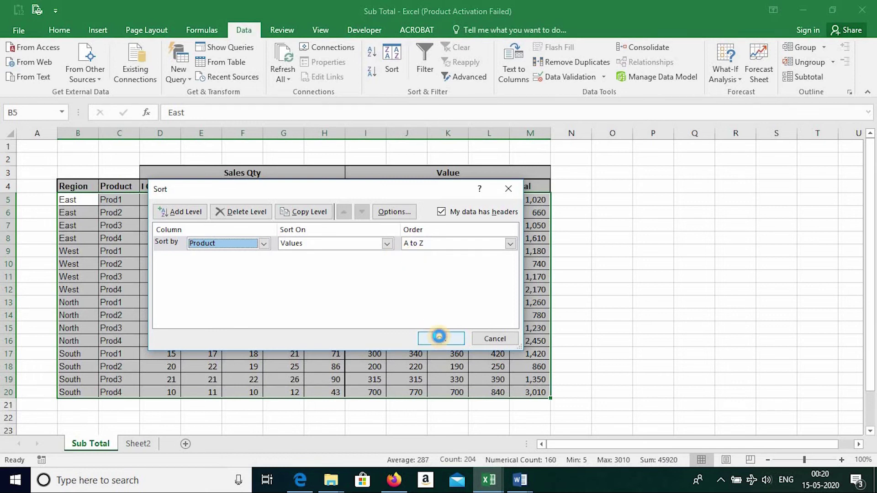
left_click(441, 338)
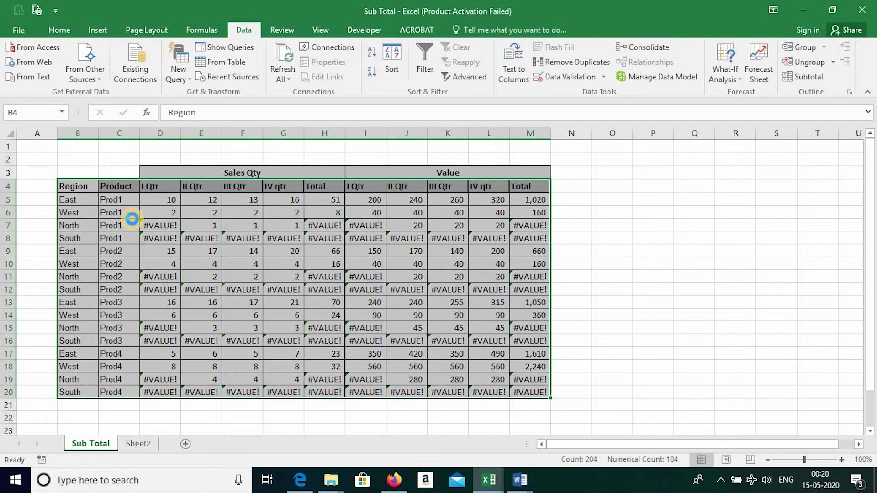
key("ctrl+z")
Convert the Sales Qty quarter figures in D5:G20 to fixed values by copying them and pasting values over the same cells
left_click(178, 236)
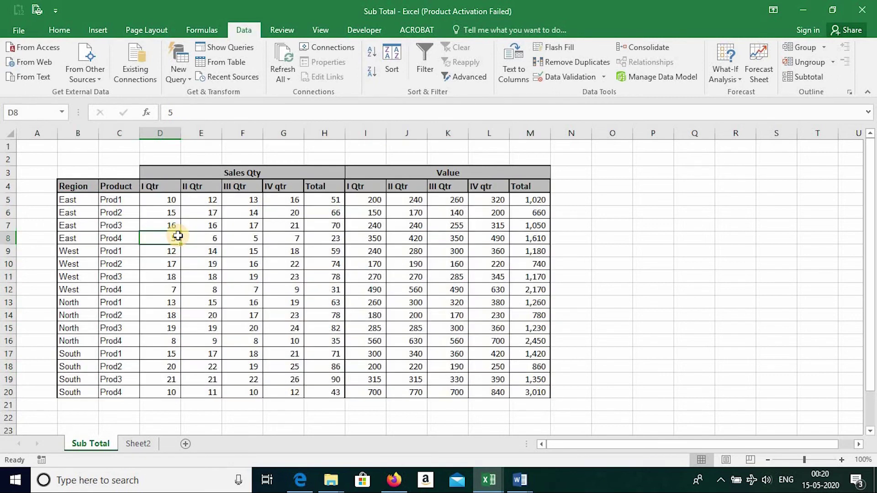
key("Up")
key("Up")
key("Up")
key("shift+Down")
key("shift+Down")
key("shift+Down")
key("shift+Right")
key("shift+Right")
key("shift+Right")
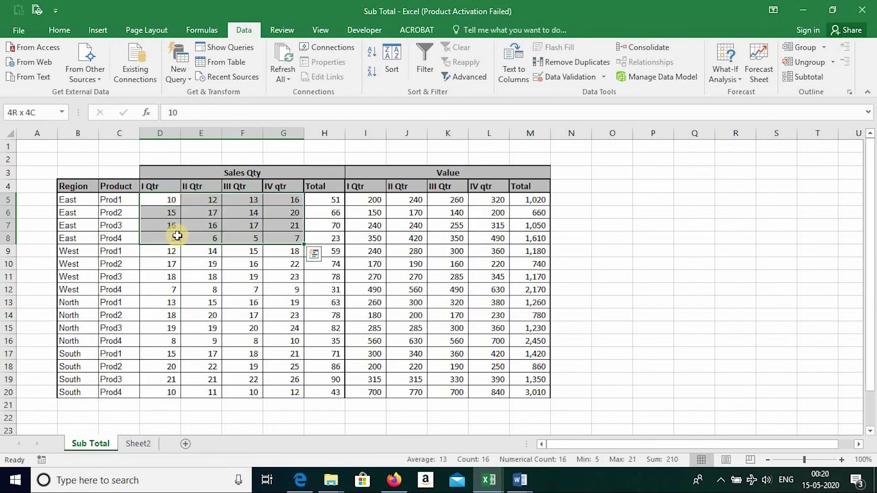
key("shift+Down")
key("shift+Down")
key("shift+Down")
key("shift+Down")
key("shift+Down")
key("shift+Down")
key("shift+Down")
key("shift+Down")
key("shift+Down")
key("shift+Down")
key("shift+Down")
key("shift+Down")
key("shift+Down")
key("shift+Up")
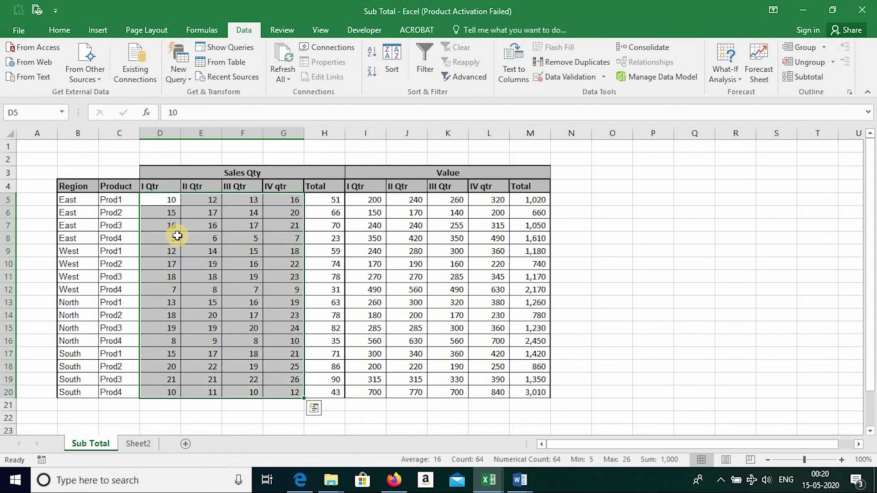
key("ctrl+c")
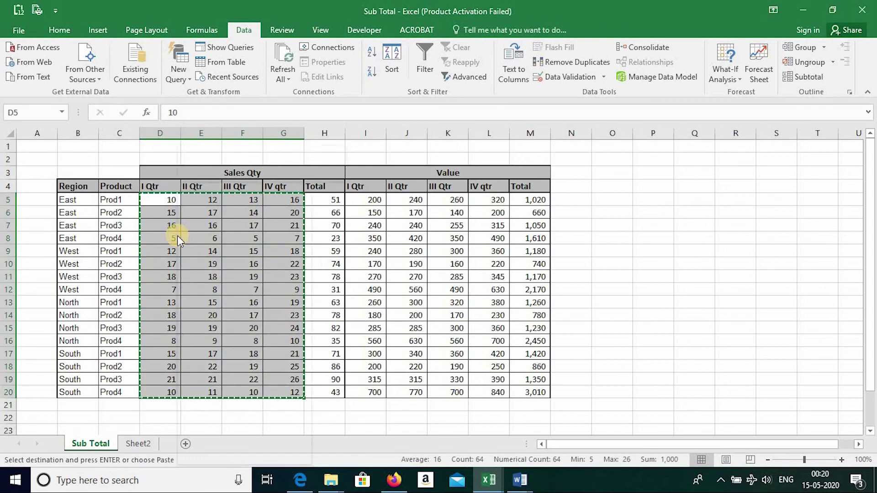
right_click(177, 236)
left_click(218, 269)
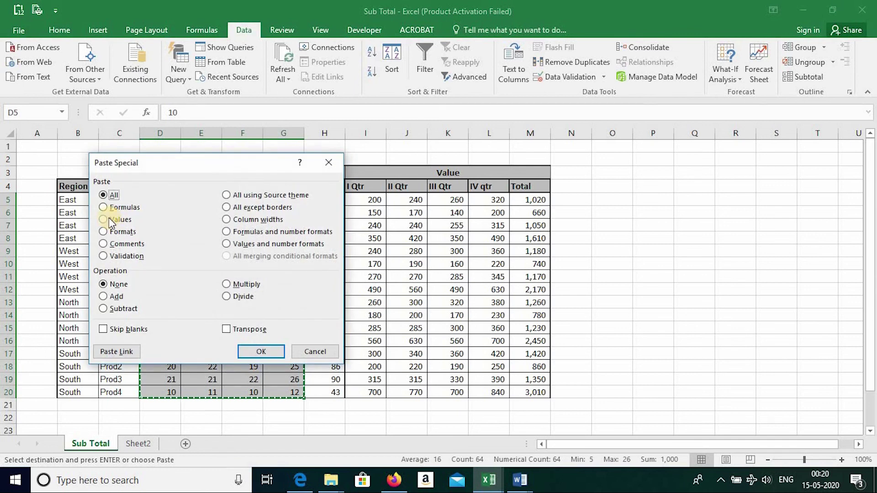
left_click(256, 351)
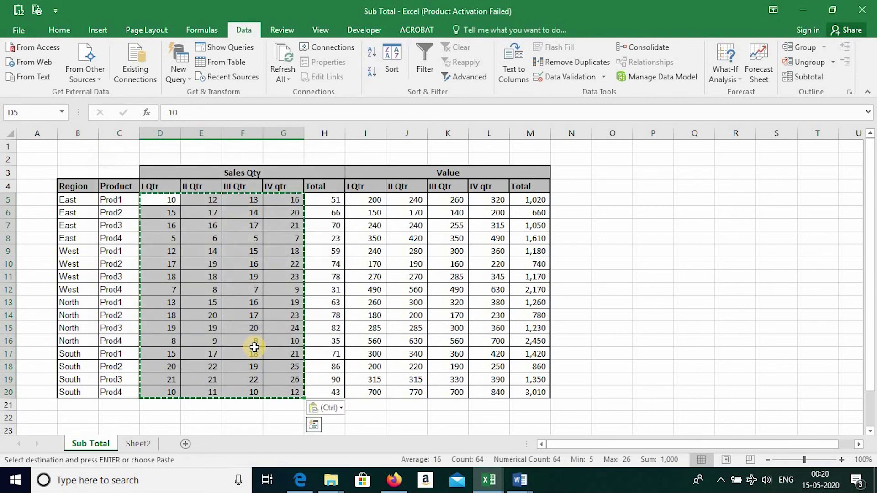
Sort the sales table B4:M20 by Product values from A to Z, treating the first row as headers
key("Left")
key("Left")
key("Up")
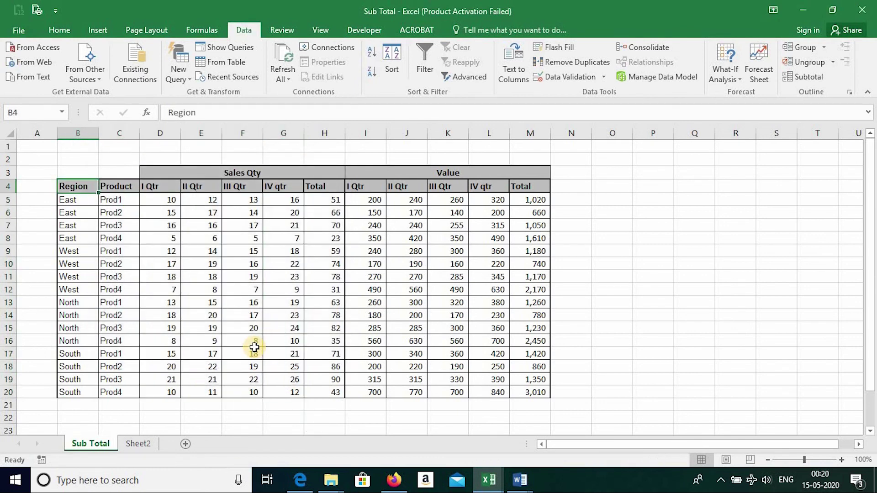
key("ctrl+shift+Down")
key("ctrl+shift+Right")
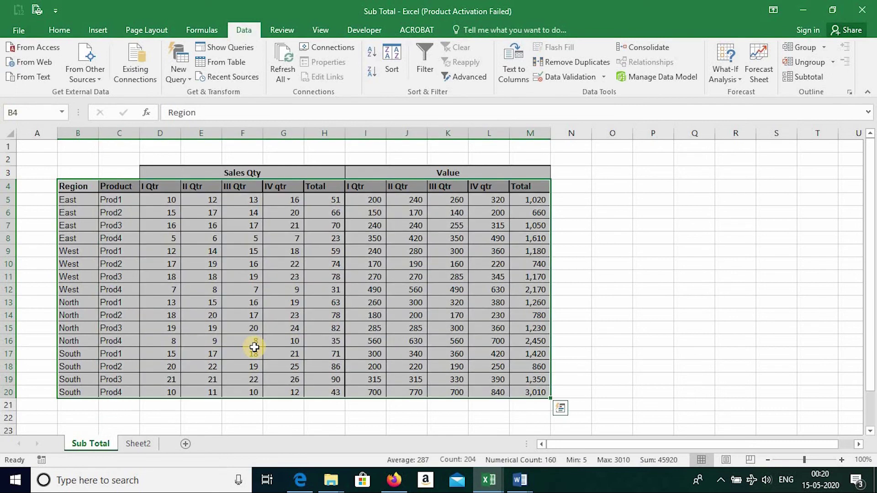
key("alt+a")
key("s")
key("s")
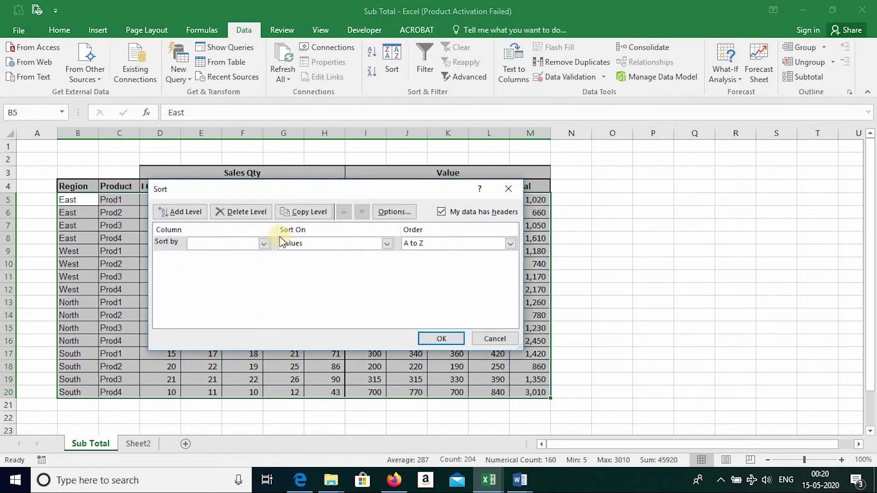
left_click(264, 244)
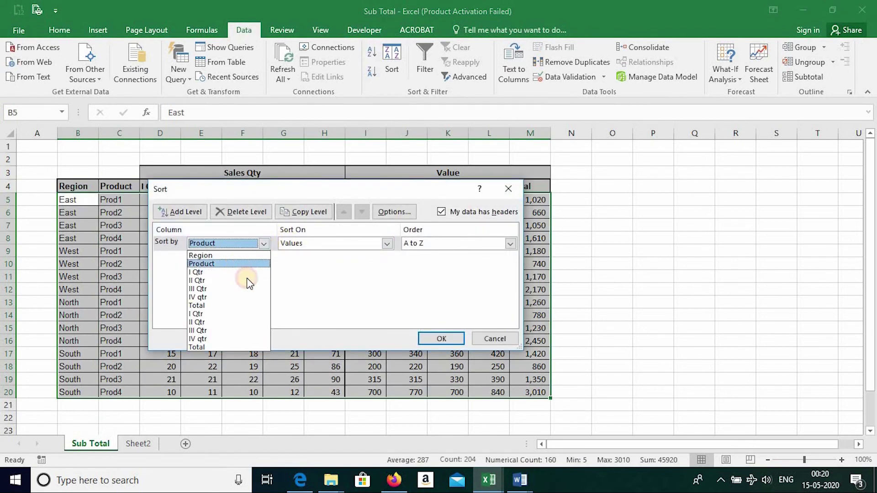
left_click(228, 264)
left_click(433, 338)
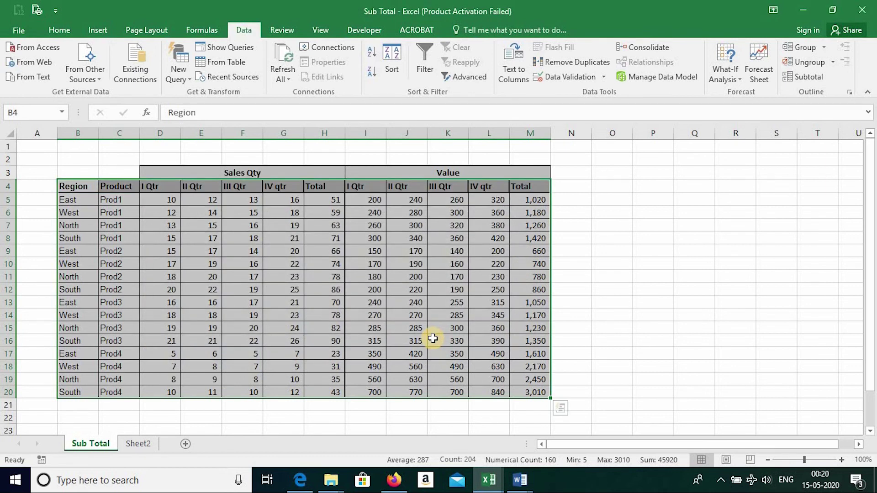
Examine the order of the entries in the Product and Region columns of the sorted sales table
left_click(121, 263)
key("Up")
key("Up")
key("ctrl+Up")
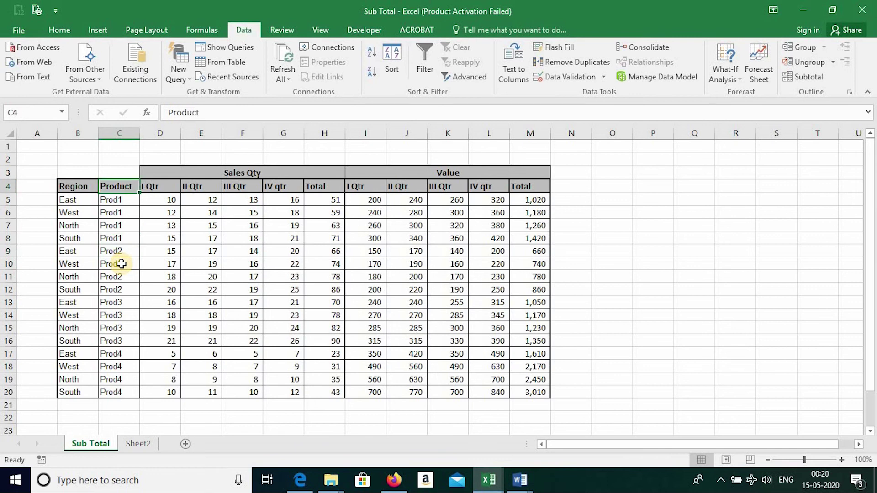
key("Left")
key("Left")
key("Right")
key("Right")
key("Left")
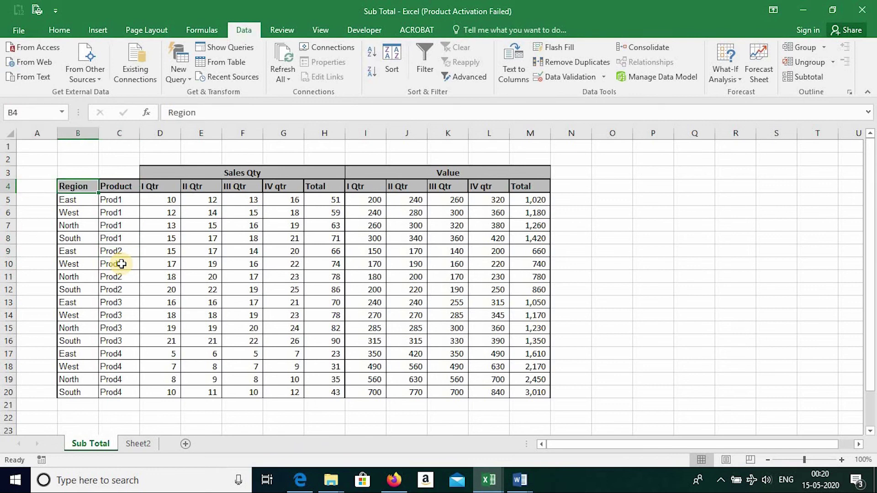
Add Sum subtotals to B4:M20 at each change in Product for all Sales Qty and Value columns, with the summary below the data
key("ctrl+shift+Down")
key("ctrl+shift+Right")
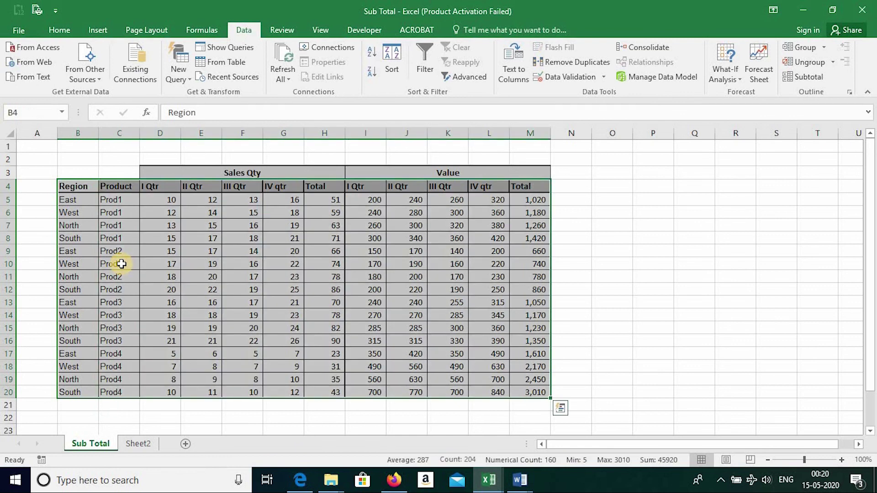
key("alt")
key("a")
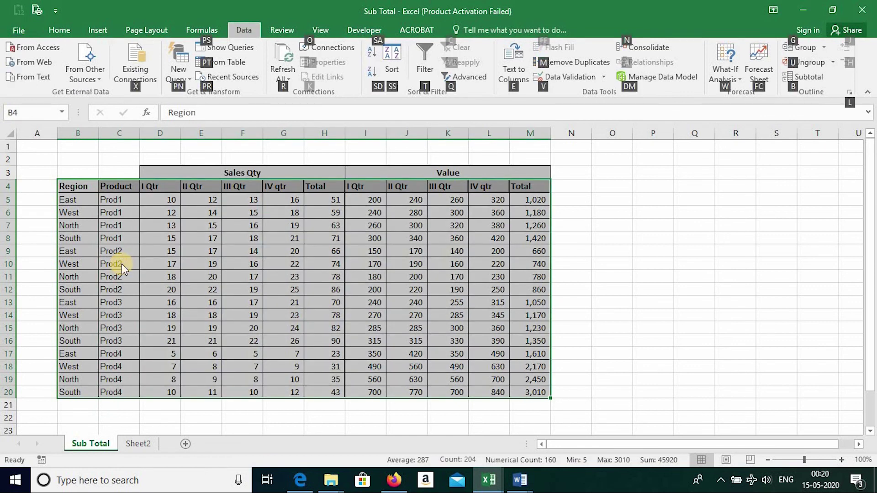
key("b")
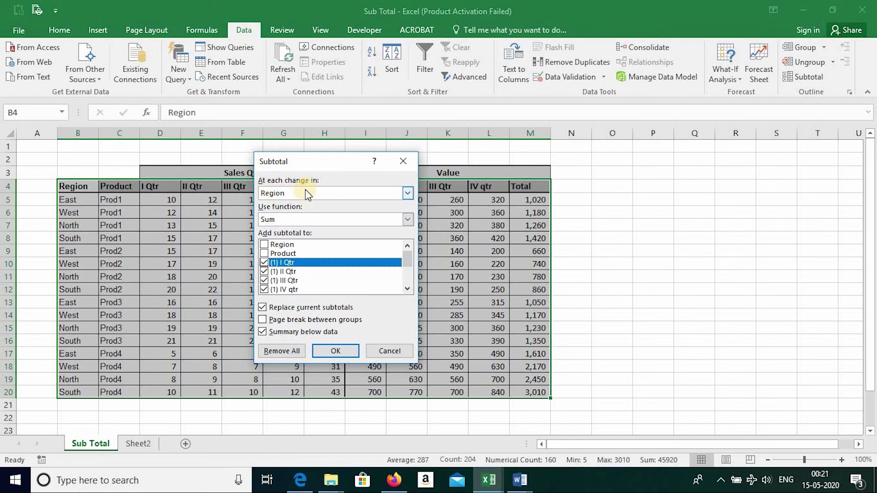
left_click(407, 194)
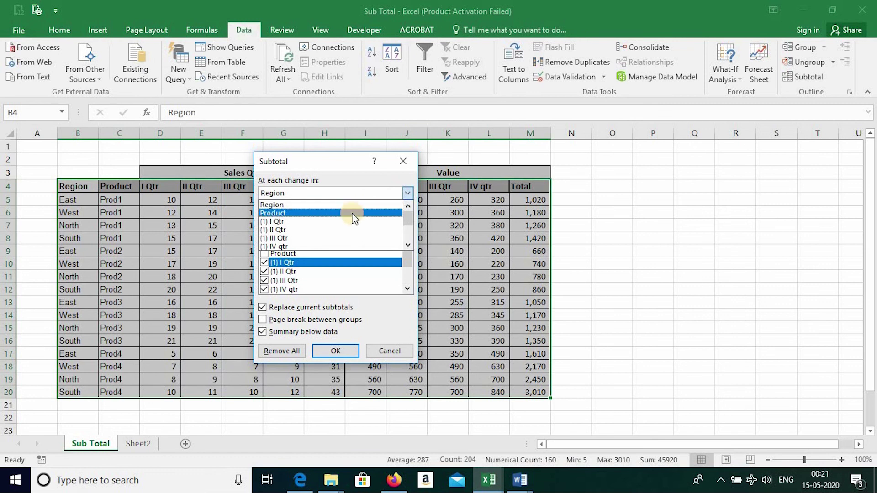
left_click(354, 214)
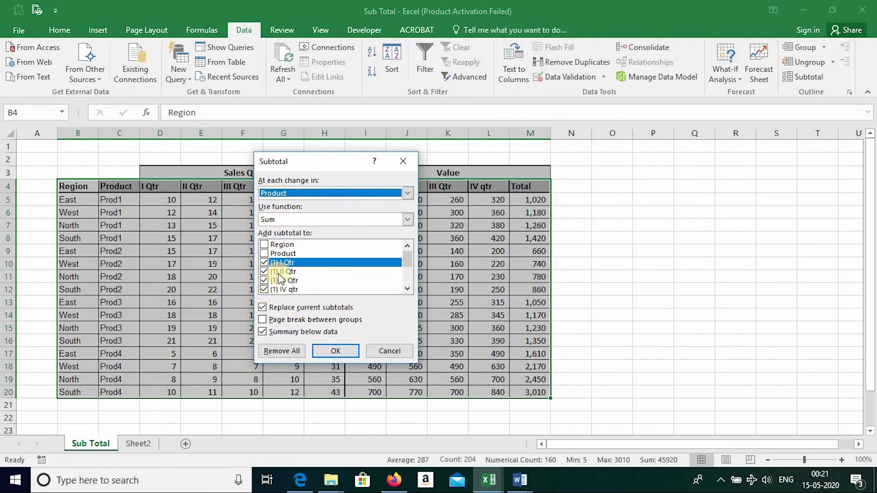
mouse_move(407, 258)
left_mouse_down()
mouse_move(406, 279)
mouse_move(411, 251)
left_mouse_up()
left_click(336, 351)
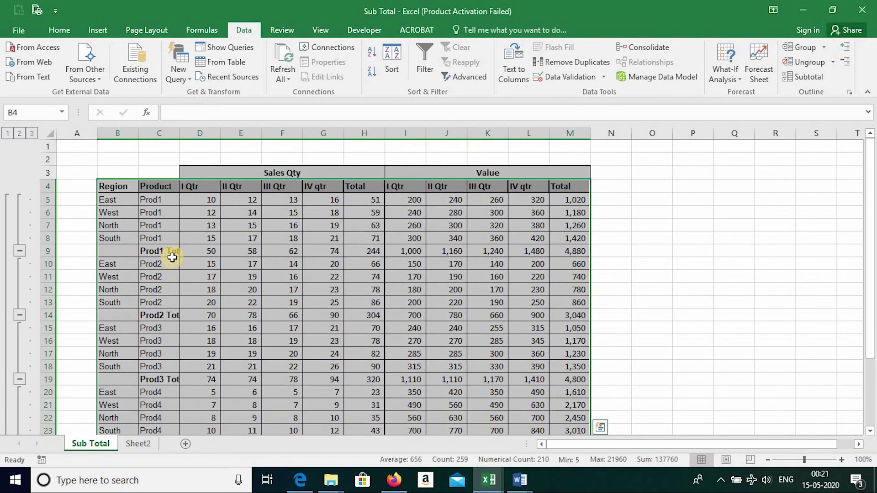
Auto-fit the Product column's width to its subtotal labels and review the product-wise subtotals down to the grand total
double_click(179, 133)
left_click(244, 262)
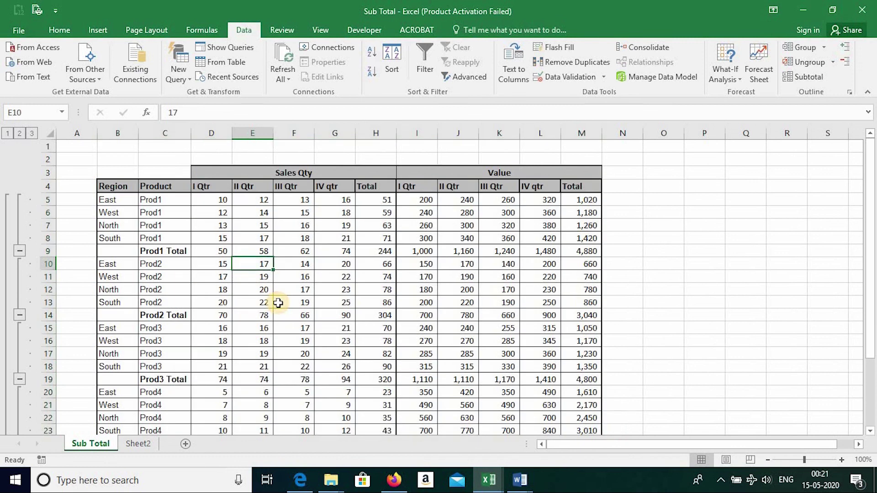
scroll(278, 303, "down", 3)
scroll(278, 302, "up", 3)
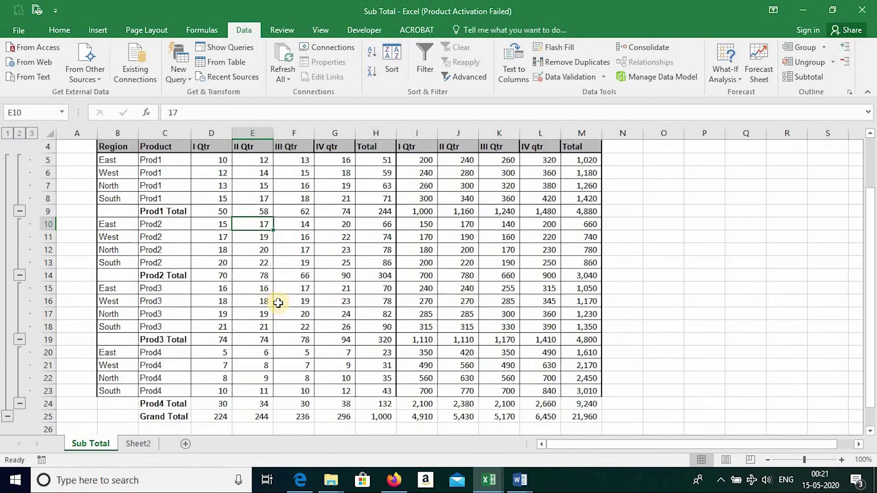